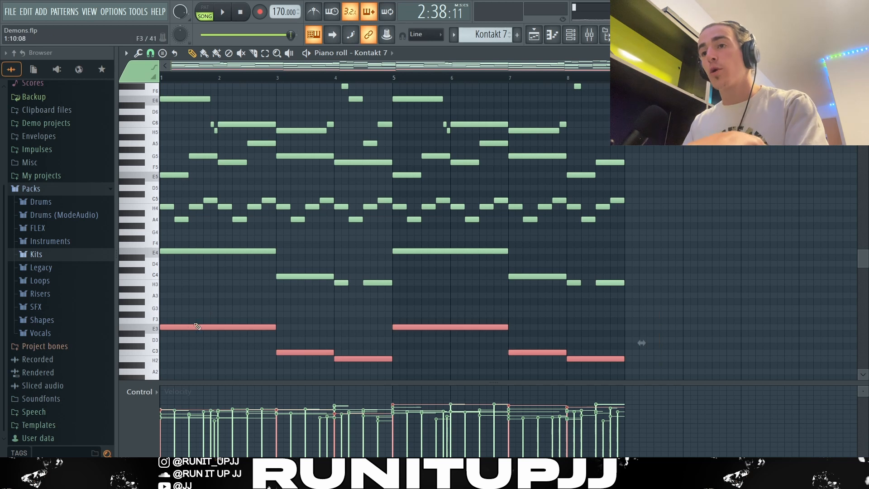
{"action": "left_click", "coordinate": [198, 327]}
{"action": "left_click", "coordinate": [297, 352]}
{"action": "left_click", "coordinate": [341, 358]}
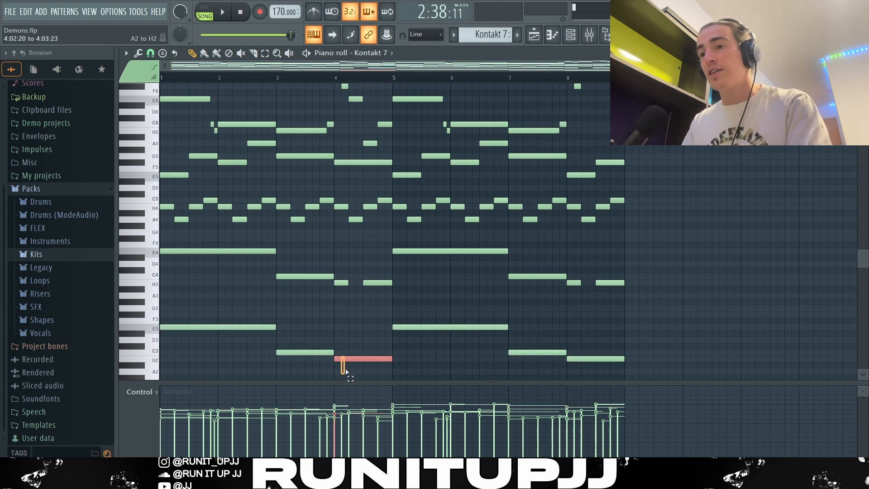
{"action": "left_click_drag", "start_coordinate": [252, 311], "coordinate": [360, 371]}
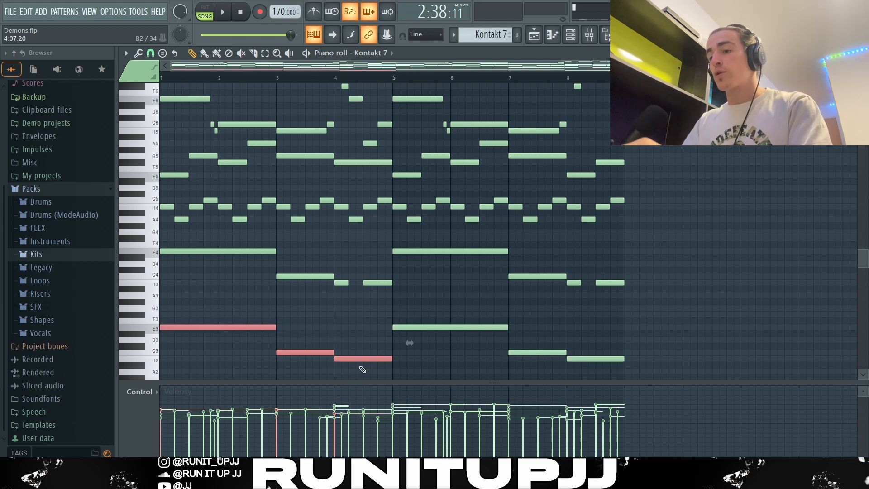
{"action": "key", "text": "ctrl+Up"}
{"action": "key", "text": "ctrl+Down"}
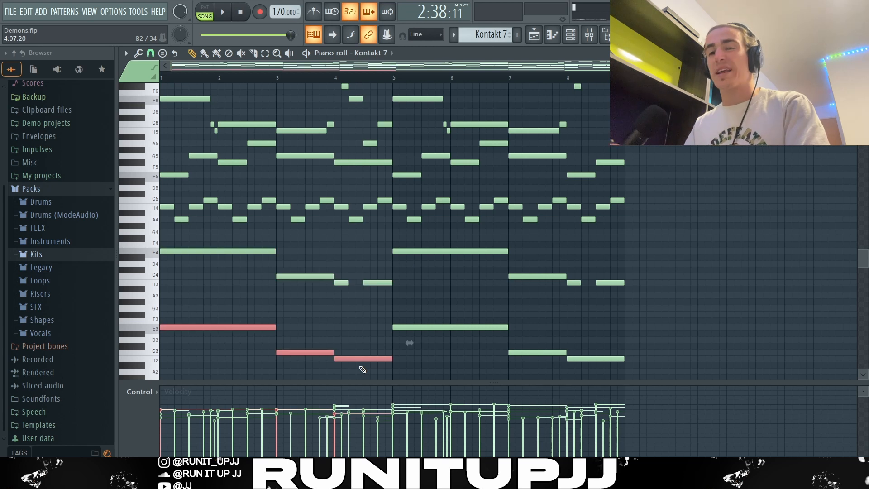
{"action": "left_click", "coordinate": [347, 282]}
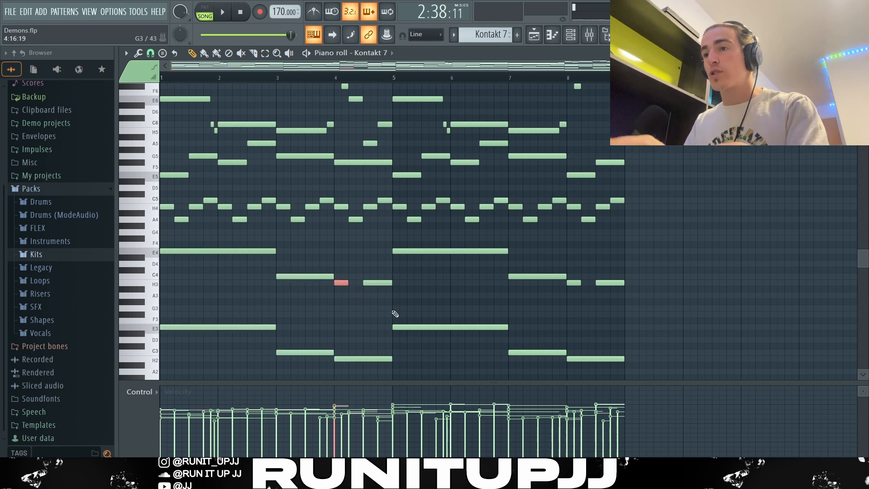
{"action": "left_click", "coordinate": [579, 283], "text": "shift"}
{"action": "mouse_move", "coordinate": [581, 283]}
{"action": "left_mouse_down"}
{"action": "mouse_move", "coordinate": [590, 284]}
{"action": "mouse_move", "coordinate": [582, 285]}
{"action": "left_mouse_up"}
{"action": "left_click", "coordinate": [587, 302], "text": "ctrl"}
{"action": "scroll", "coordinate": [575, 312], "scroll_direction": "up", "scroll_amount": 2}
{"action": "scroll", "coordinate": [314, 258], "scroll_direction": "down", "scroll_amount": 1}
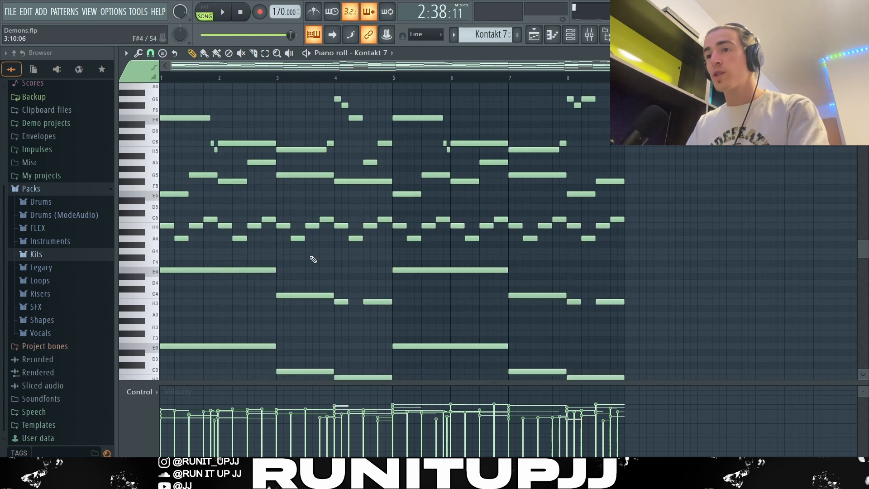
Select the lower chord and bass notes, then the repeating H4 and C5 arpeggio notes, to examine each layer
{"action": "left_click_drag", "start_coordinate": [240, 262], "coordinate": [658, 365]}
{"action": "scroll", "coordinate": [641, 239], "scroll_direction": "up", "scroll_amount": 7}
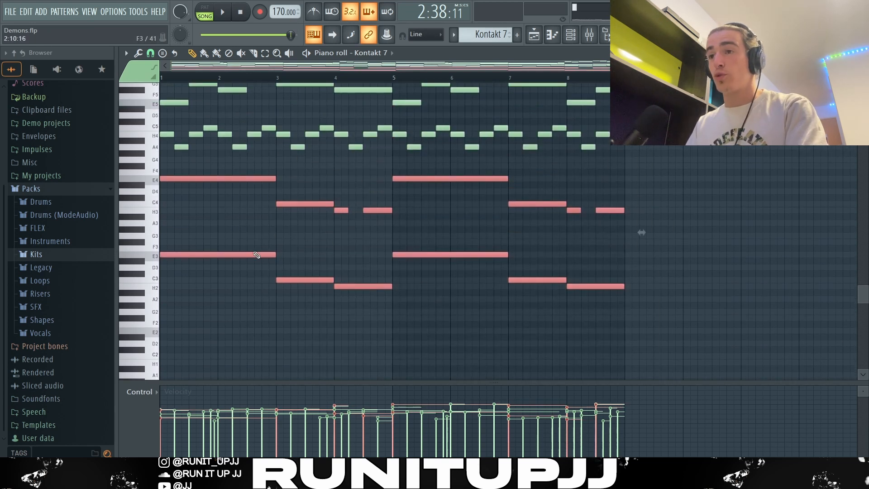
{"action": "left_click_drag", "start_coordinate": [641, 239], "coordinate": [157, 200]}
{"action": "scroll", "coordinate": [224, 244], "scroll_direction": "up", "scroll_amount": 1}
{"action": "left_click", "coordinate": [170, 229], "text": "ctrl"}
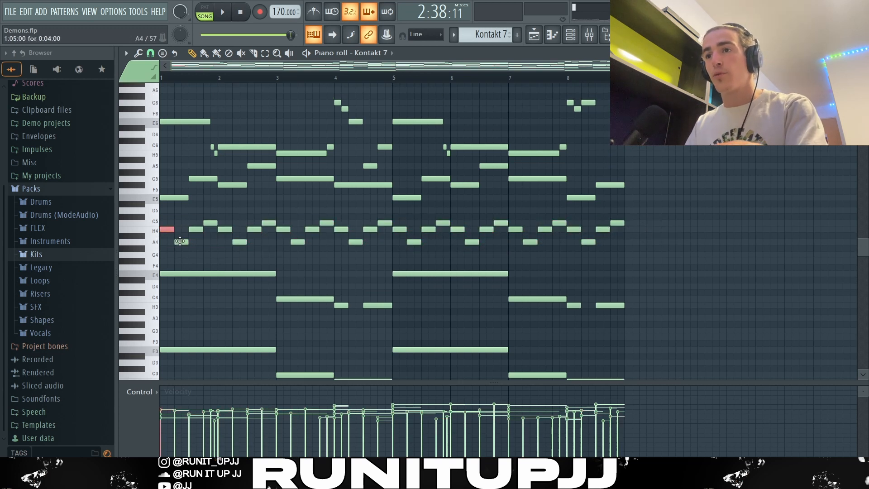
{"action": "left_click", "coordinate": [195, 229]}
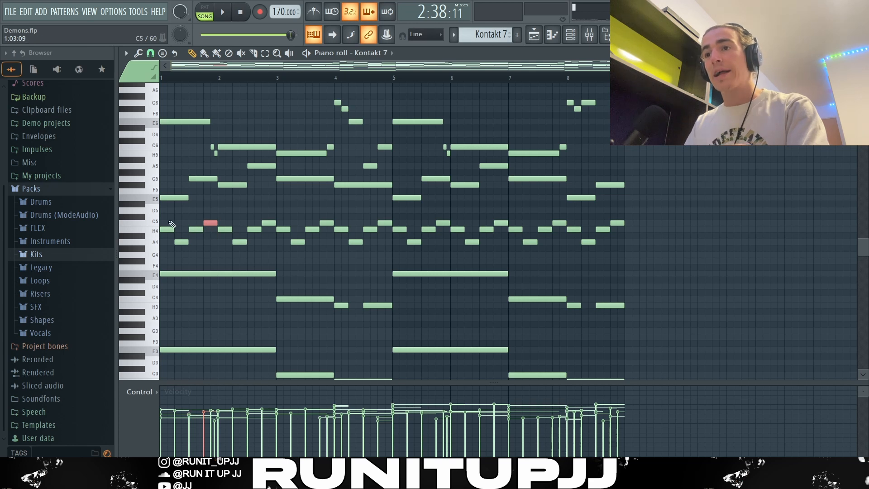
{"action": "left_click_drag", "start_coordinate": [168, 215], "coordinate": [671, 235]}
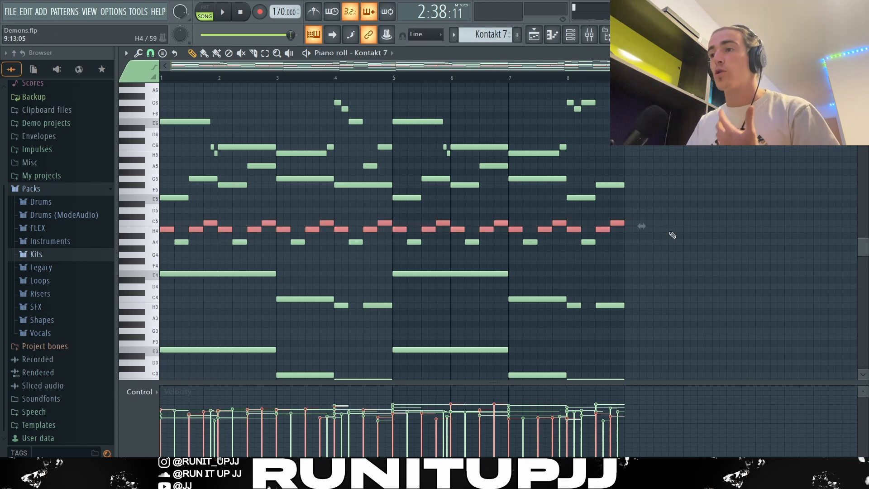
Select the mid-register melody notes on the G5 and F5 rows to examine that layer
{"action": "left_click_drag", "start_coordinate": [307, 297], "coordinate": [631, 381]}
{"action": "left_click", "coordinate": [640, 349], "text": "ctrl"}
{"action": "scroll", "coordinate": [619, 278], "scroll_direction": "up", "scroll_amount": 4}
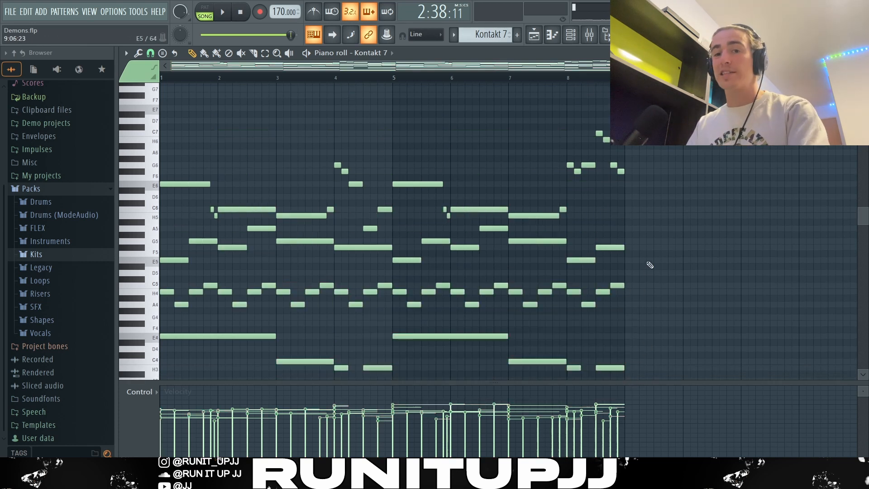
{"action": "left_click_drag", "start_coordinate": [645, 262], "coordinate": [164, 242]}
{"action": "left_click", "coordinate": [261, 228], "text": "ctrl"}
{"action": "left_click", "coordinate": [489, 228], "text": "ctrl"}
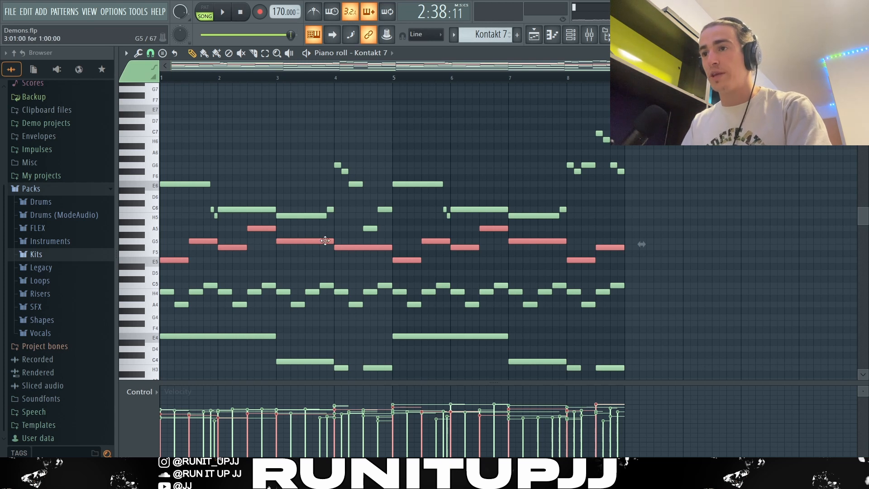
{"action": "left_click", "coordinate": [396, 242], "text": "ctrl"}
{"action": "left_click_drag", "start_coordinate": [196, 241], "coordinate": [663, 253]}
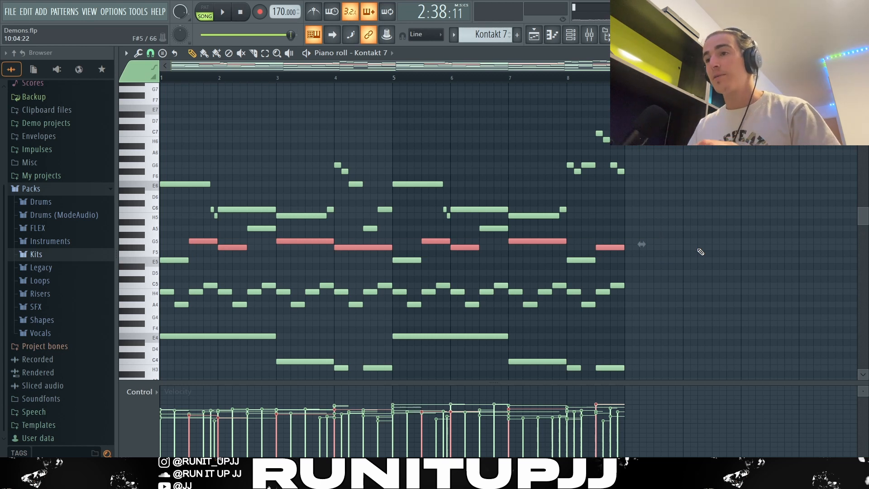
Select the high-register lead notes in the top rows to examine them, then deselect all notes
{"action": "left_click", "coordinate": [678, 272], "text": "ctrl"}
{"action": "left_click", "coordinate": [570, 258]}
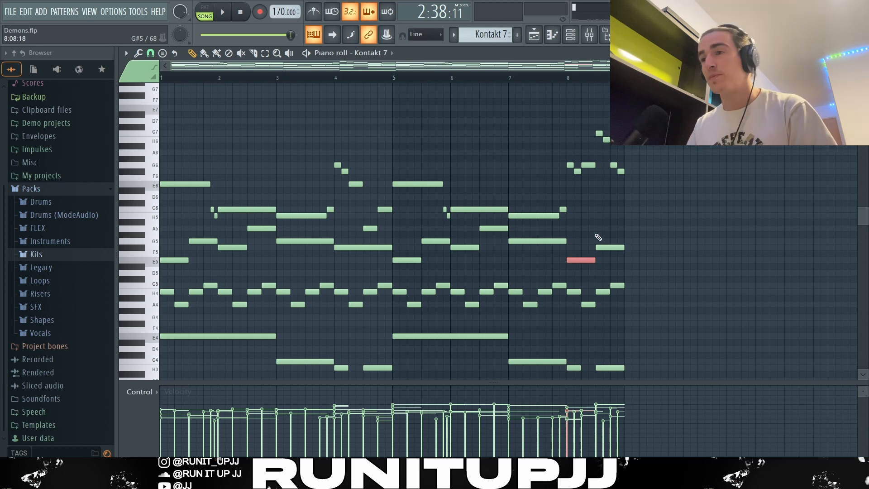
{"action": "left_click_drag", "start_coordinate": [180, 169], "coordinate": [401, 229]}
{"action": "left_click", "coordinate": [337, 165], "text": "ctrl+shift"}
{"action": "left_click_drag", "start_coordinate": [420, 195], "coordinate": [563, 219]}
{"action": "left_click_drag", "start_coordinate": [561, 123], "coordinate": [650, 189]}
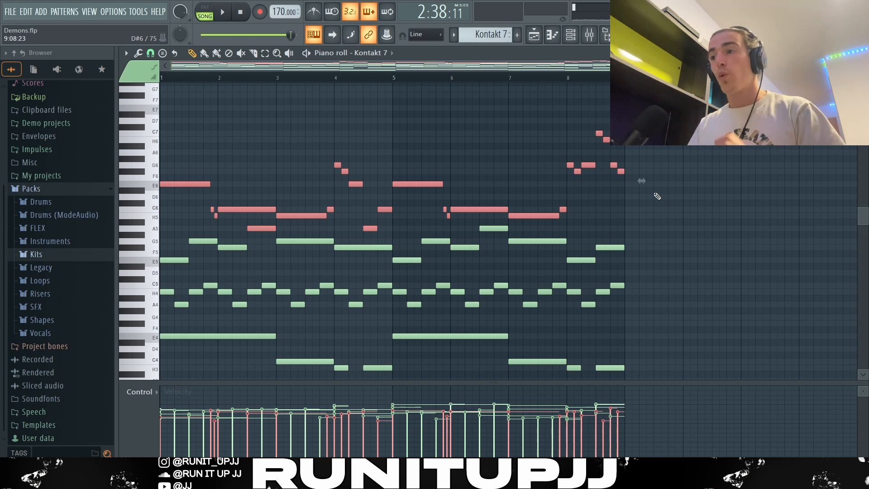
{"action": "key", "text": "ctrl+d"}
{"action": "scroll", "coordinate": [657, 196], "scroll_direction": "down", "scroll_amount": 1}
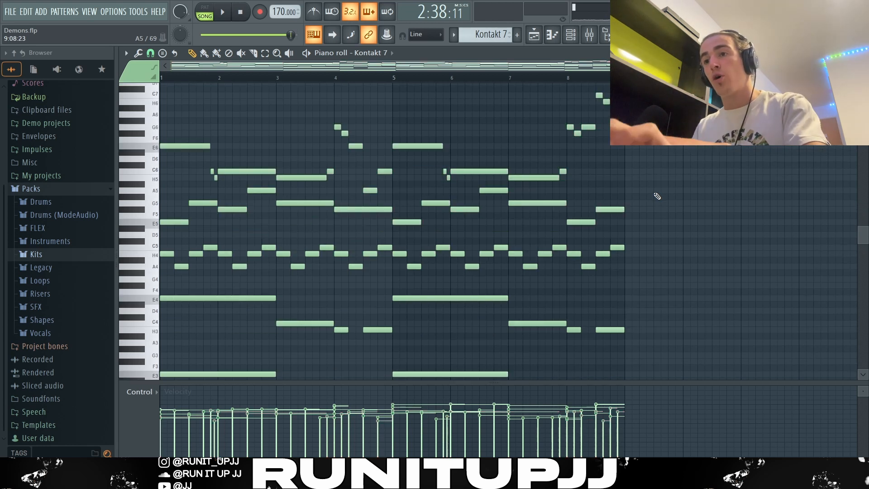
Run the Strumizer on the notes with its default settings, then raise the velocity level in the Randomizer
{"action": "key", "text": "alt+s"}
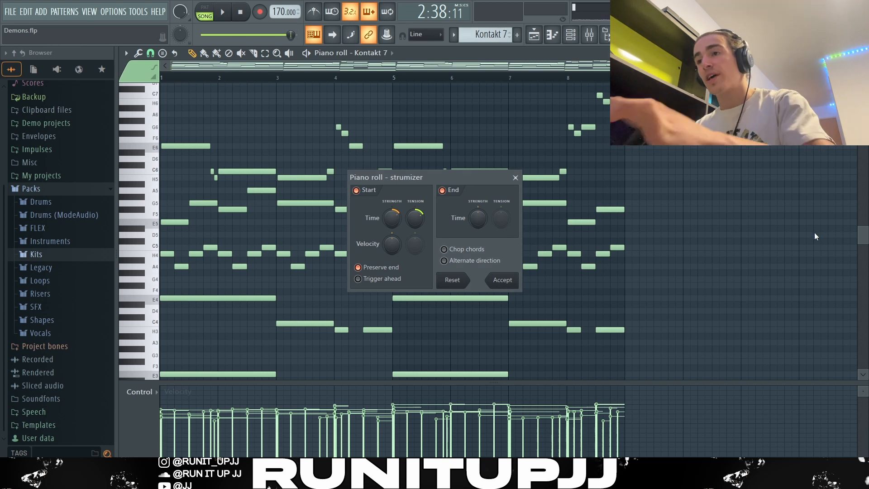
{"action": "key", "text": "Return"}
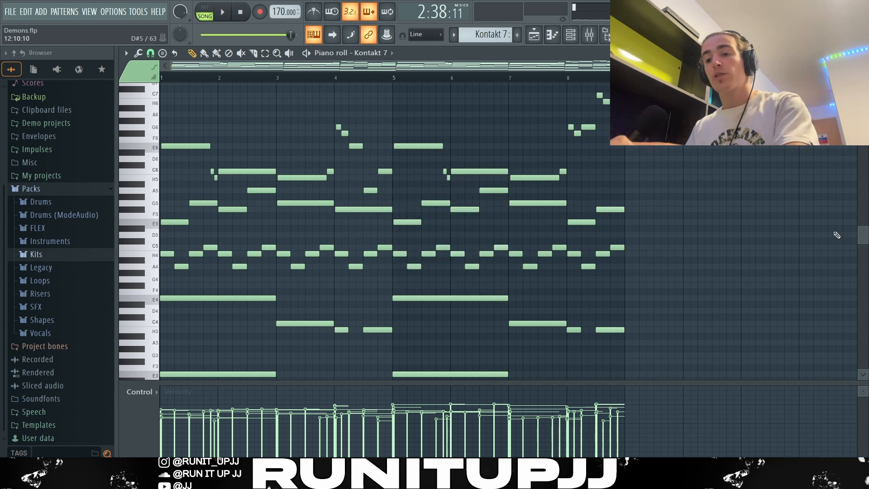
{"action": "key", "text": "alt+r"}
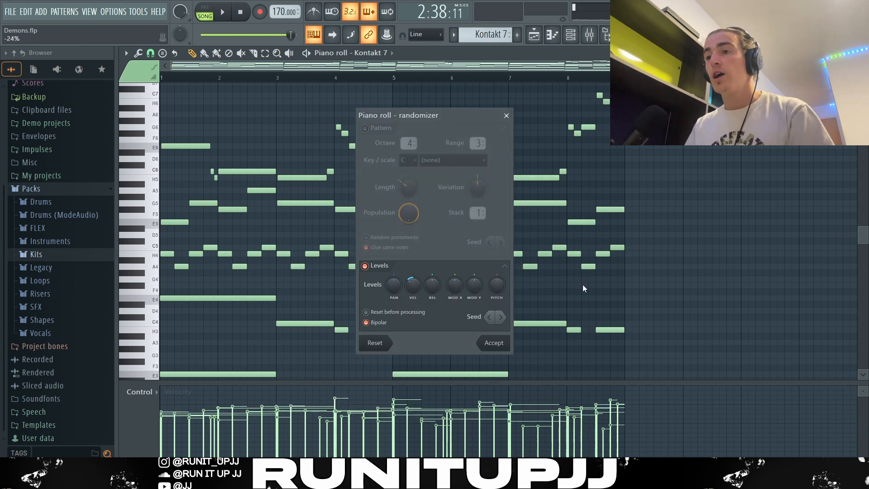
{"action": "left_click_drag", "start_coordinate": [413, 284], "coordinate": [421, 267]}
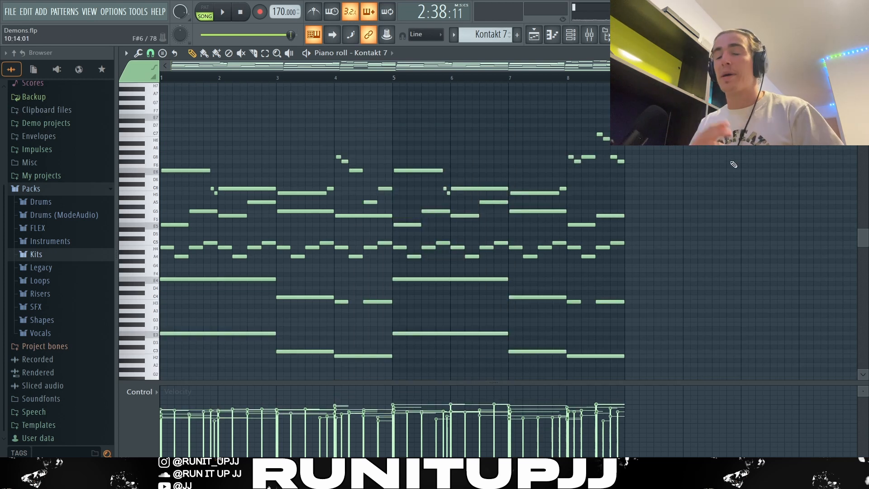
Play back the pattern to listen to the layered melody and stop playback
{"action": "key", "text": "space"}
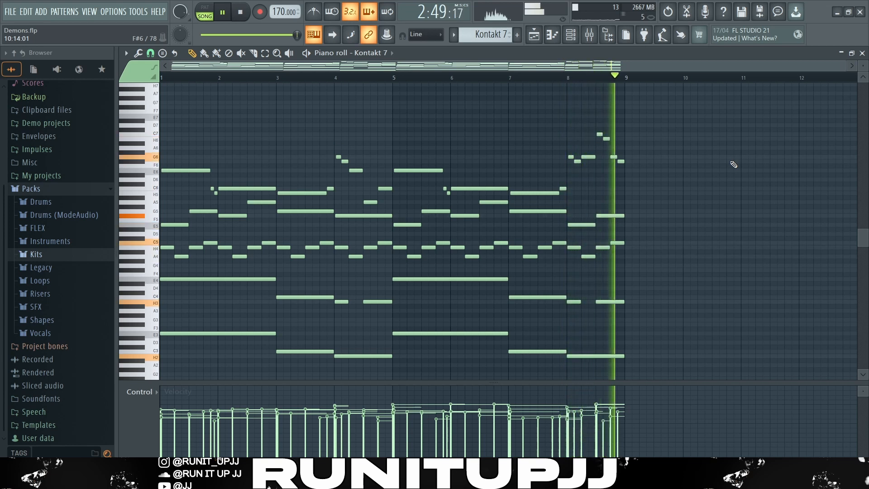
{"action": "key", "text": "space"}
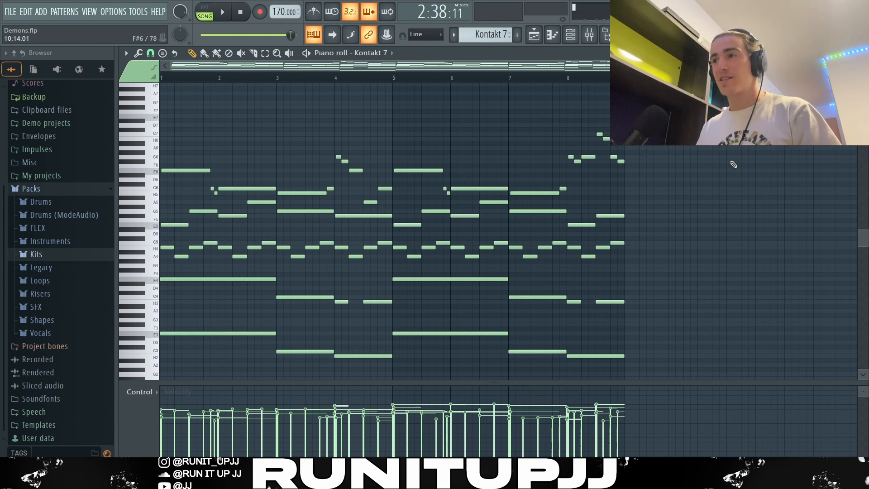
{"action": "key", "text": "F9"}
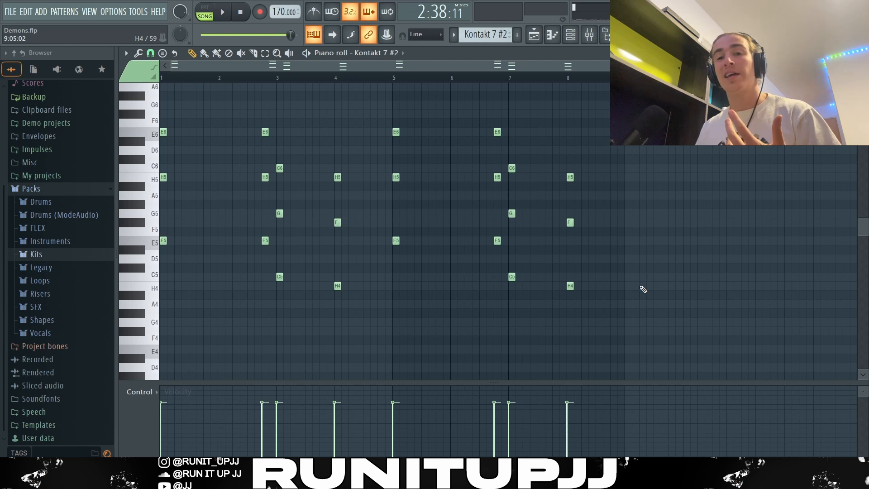
{"action": "left_click_drag", "start_coordinate": [620, 265], "coordinate": [162, 317]}
{"action": "left_click_drag", "start_coordinate": [515, 247], "coordinate": [161, 244]}
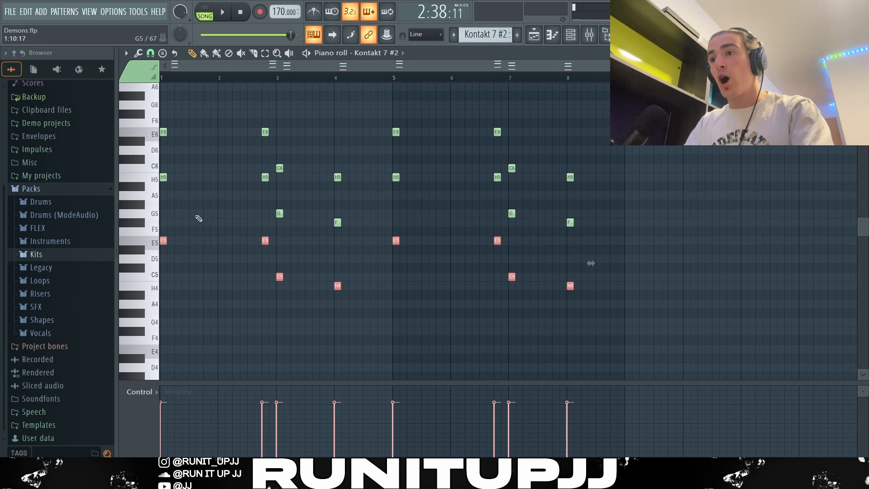
{"action": "key", "text": "ctrl+Up"}
{"action": "key", "text": "ctrl+v"}
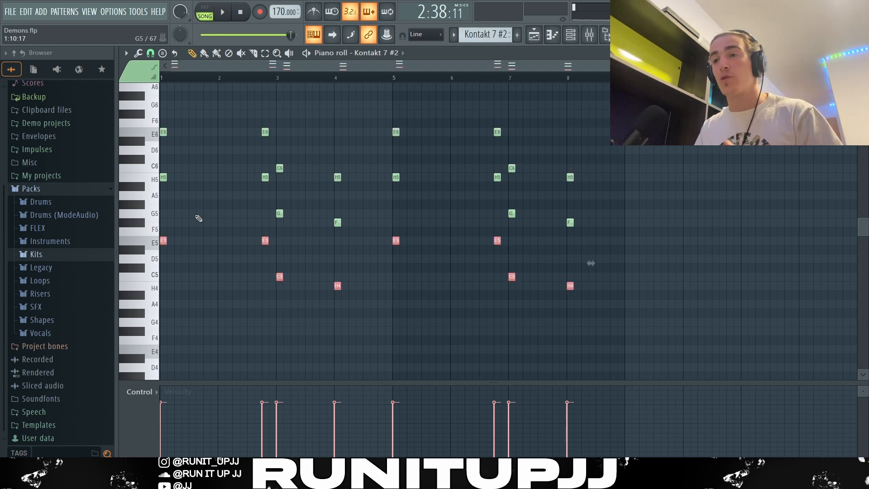
Try adding a G5 note to the first chord and a D5 note near bar 4, removing each again
{"action": "left_click_drag", "start_coordinate": [183, 164], "coordinate": [155, 272]}
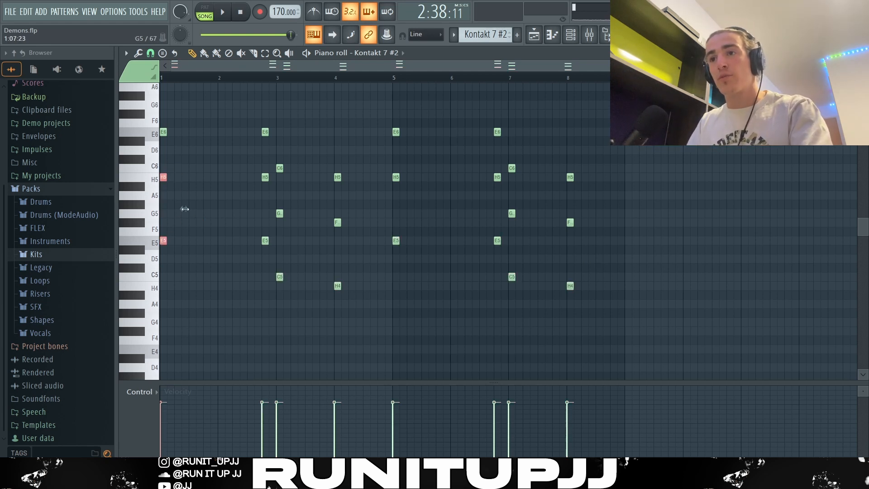
{"action": "left_click", "coordinate": [165, 213]}
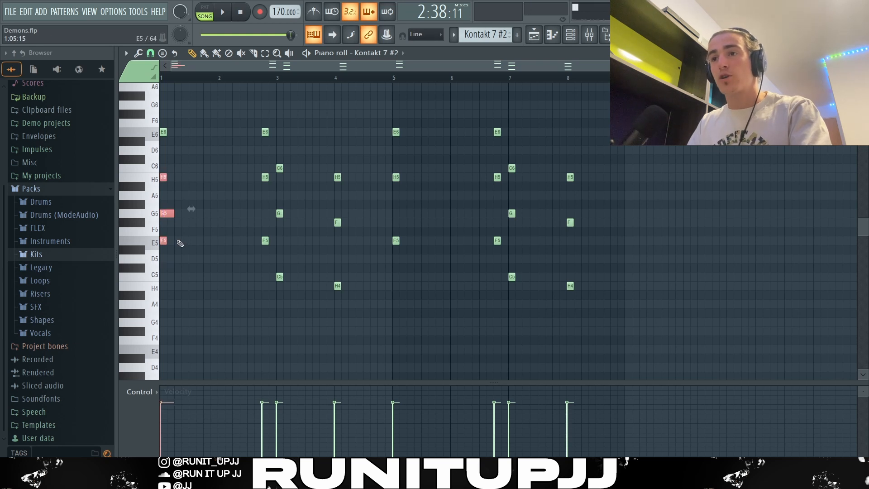
{"action": "right_click", "coordinate": [169, 214]}
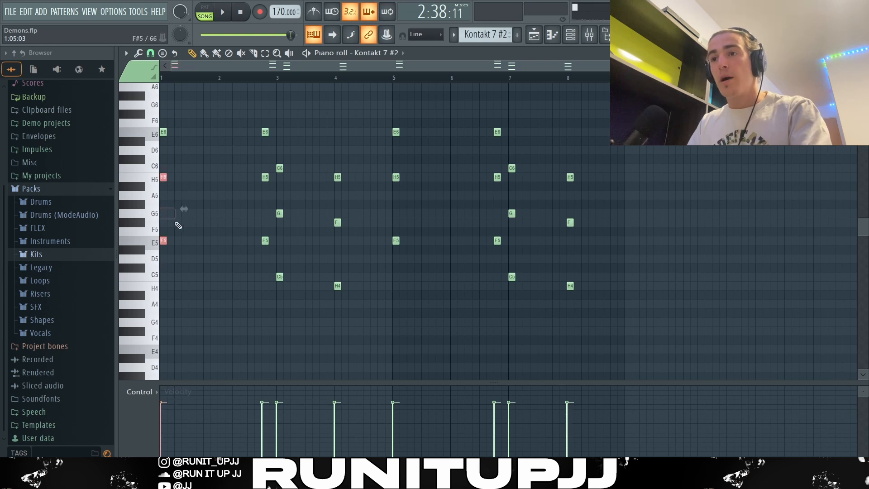
{"action": "left_click", "coordinate": [282, 241]}
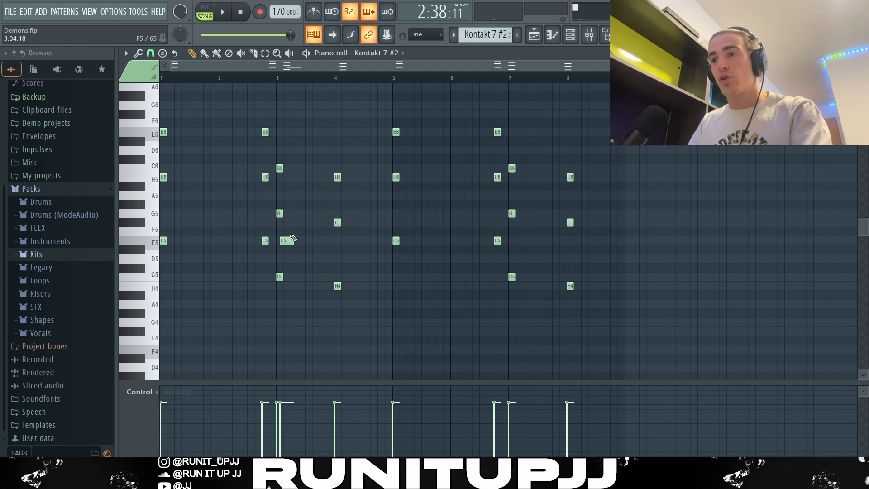
{"action": "left_click_drag", "start_coordinate": [284, 241], "coordinate": [341, 258]}
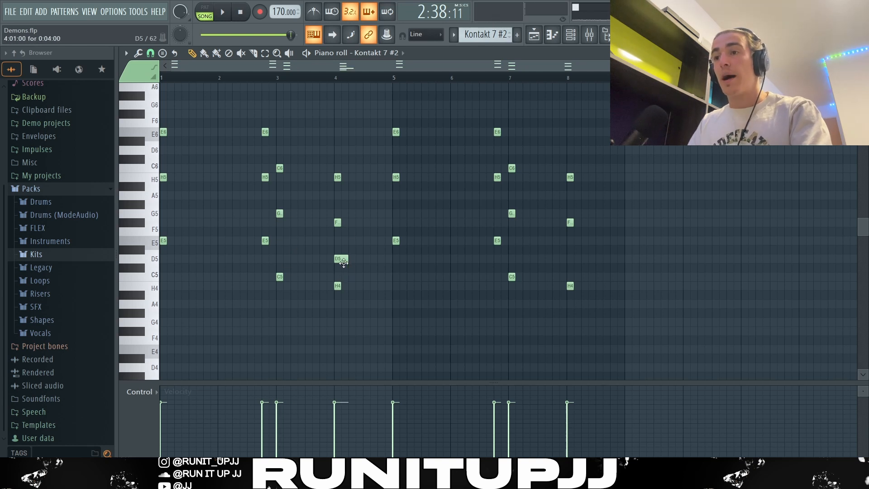
{"action": "right_click", "coordinate": [348, 259]}
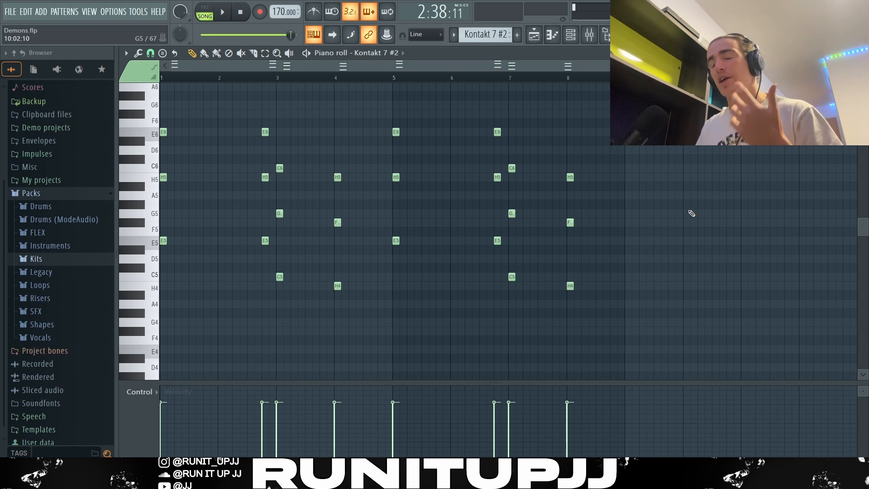
Play the pattern, then browse the Xpand!2 preset list in the 16 Strings category
{"action": "key", "text": "space"}
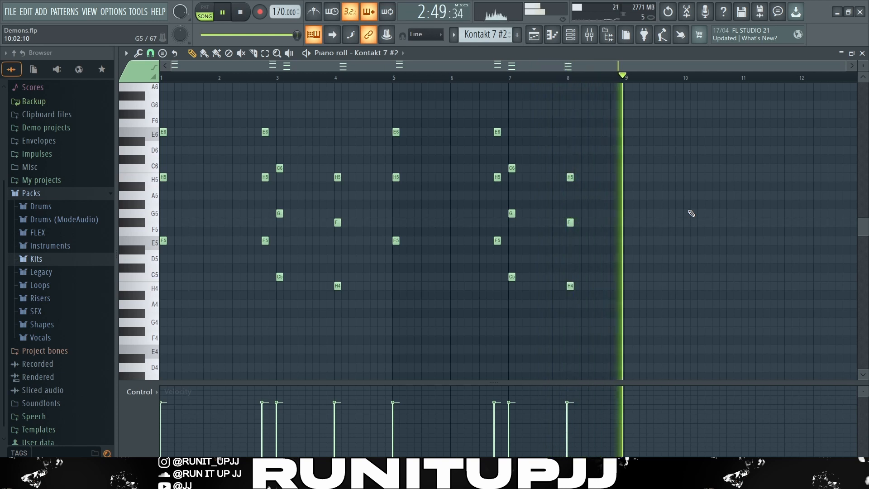
{"action": "key", "text": "space"}
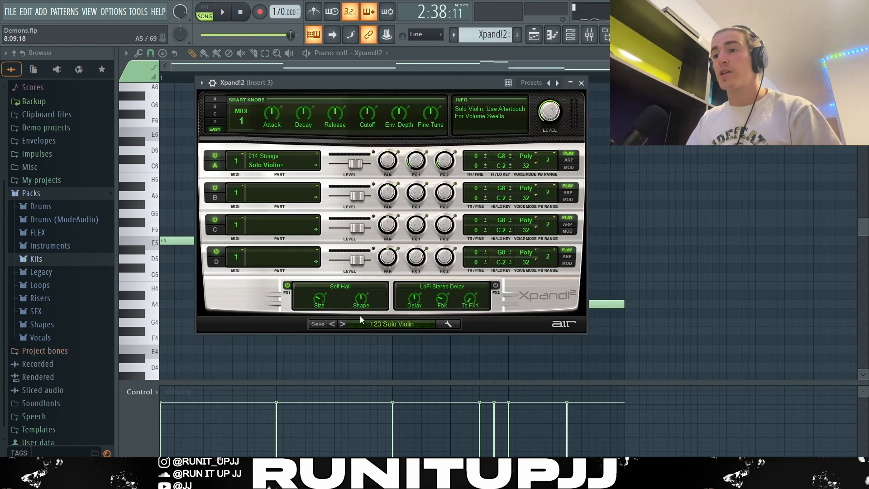
{"action": "left_click", "coordinate": [383, 323]}
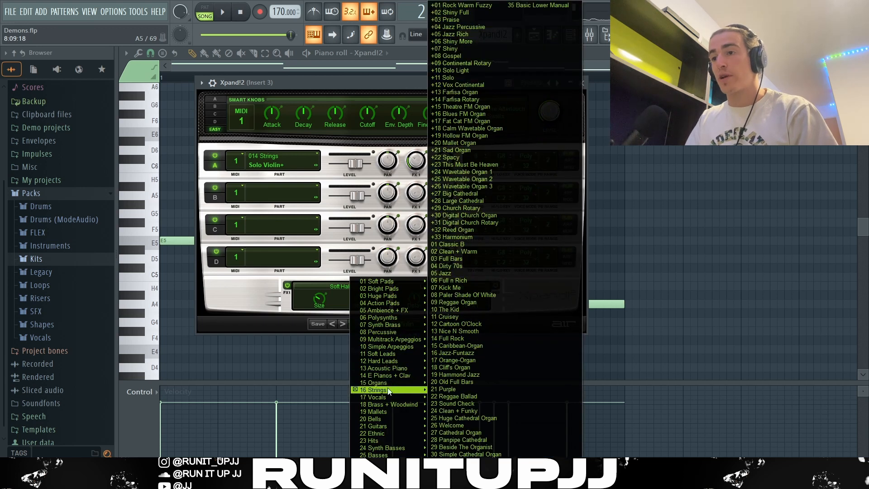
{"action": "mouse_move", "coordinate": [381, 390]}
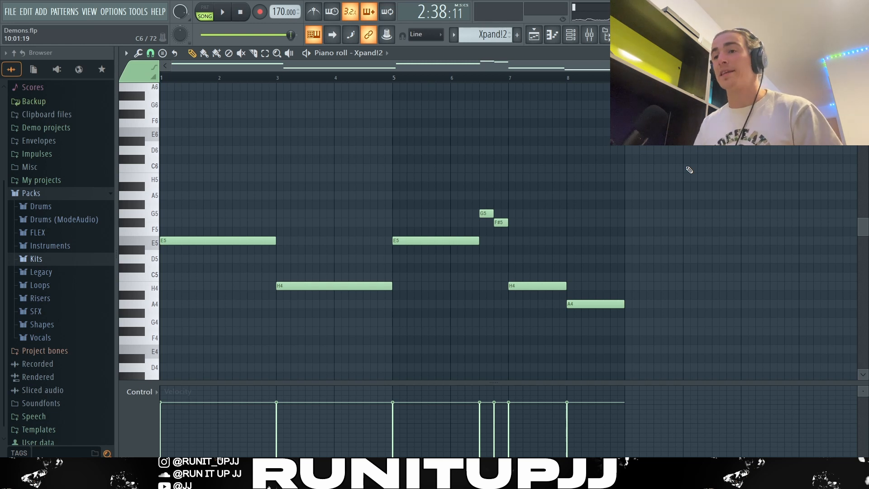
Select each note of the Xpand!2 string melody in turn to review it, then start playback
{"action": "left_click_drag", "start_coordinate": [263, 228], "coordinate": [199, 274]}
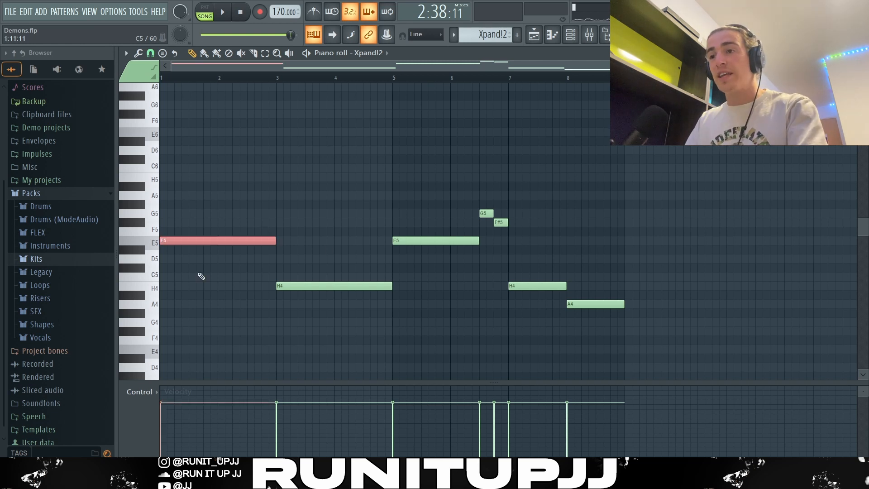
{"action": "left_click", "coordinate": [291, 284]}
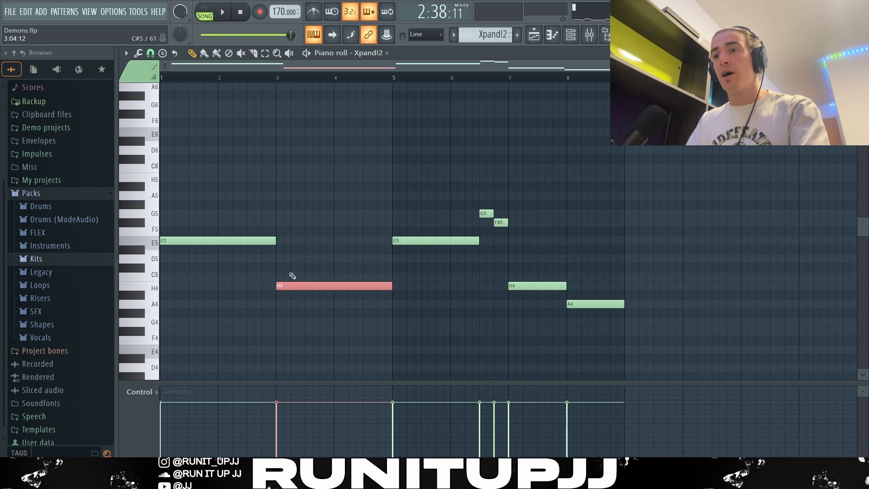
{"action": "left_click", "coordinate": [315, 251]}
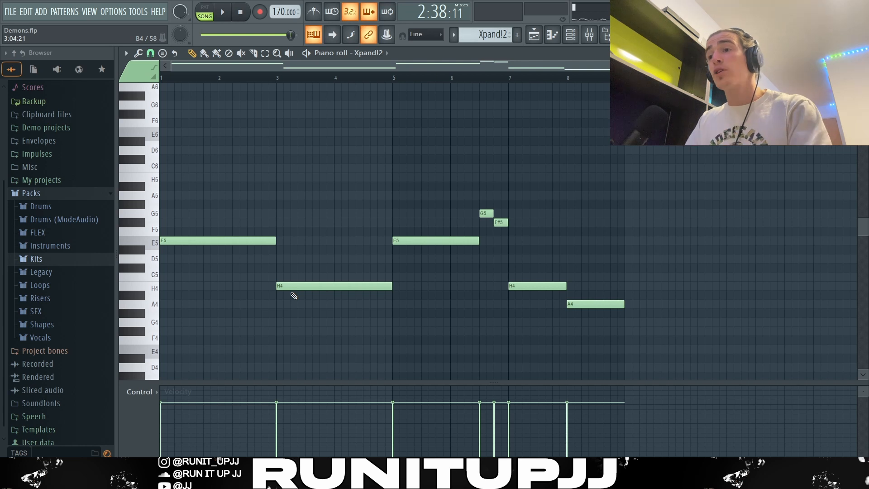
{"action": "left_click_drag", "start_coordinate": [237, 229], "coordinate": [292, 296]}
{"action": "left_click_drag", "start_coordinate": [446, 199], "coordinate": [703, 362]}
{"action": "left_click", "coordinate": [473, 320], "text": "ctrl"}
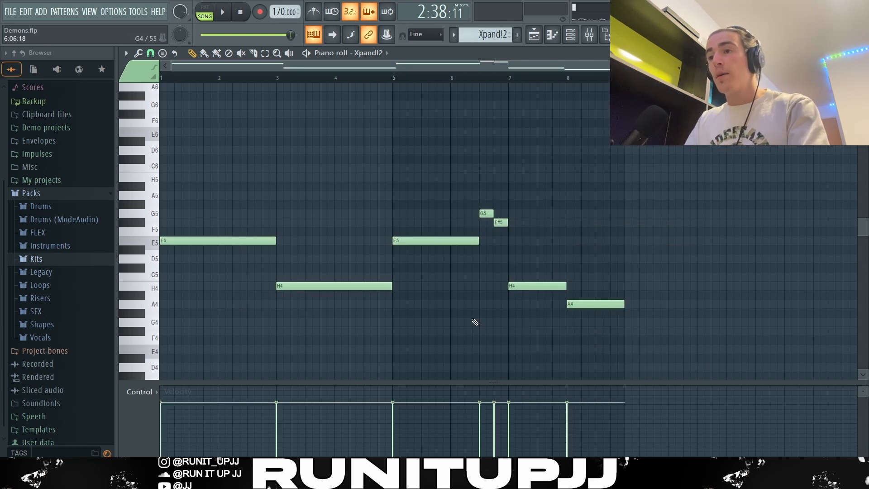
{"action": "left_click", "coordinate": [438, 241]}
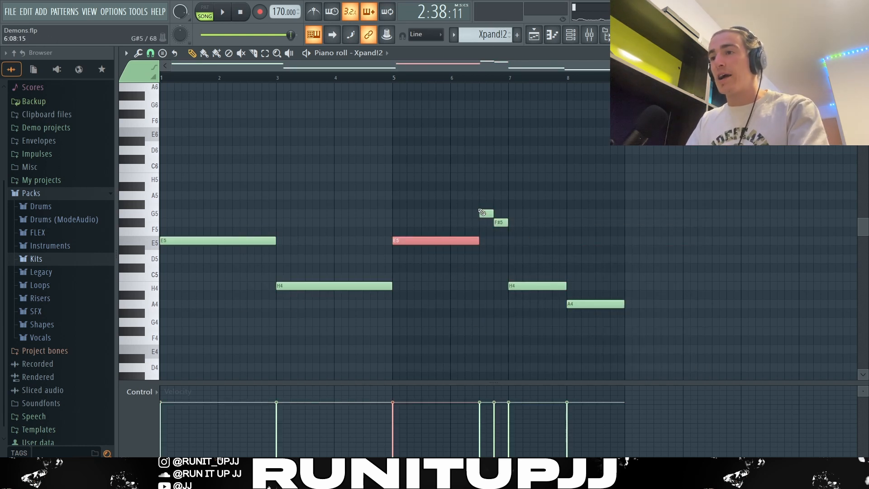
{"action": "left_click_drag", "start_coordinate": [478, 208], "coordinate": [507, 230]}
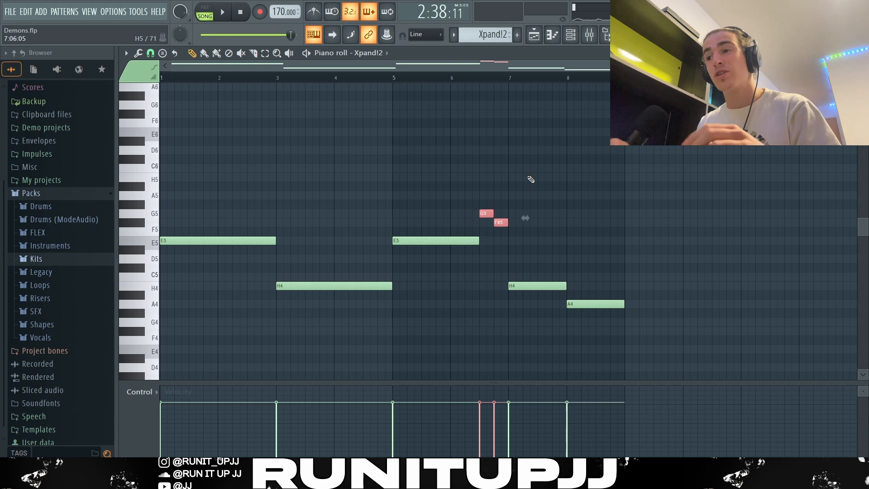
{"action": "left_click_drag", "start_coordinate": [519, 275], "coordinate": [529, 294]}
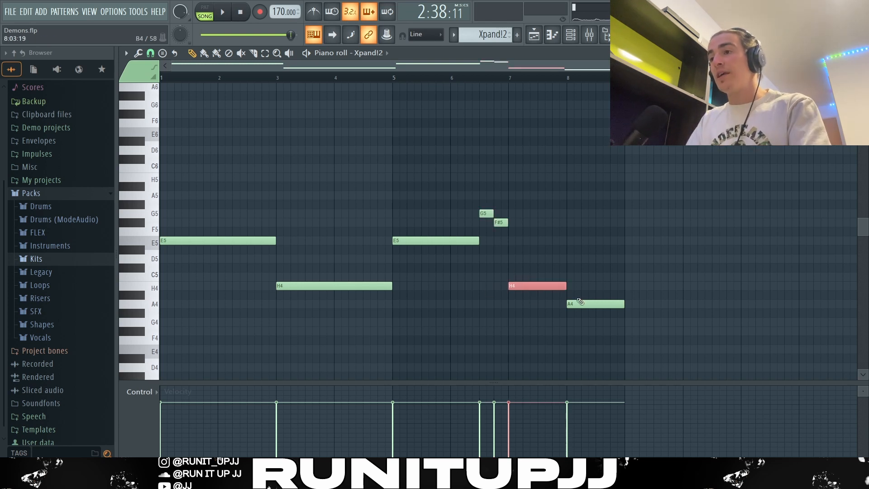
{"action": "left_click_drag", "start_coordinate": [588, 290], "coordinate": [598, 302]}
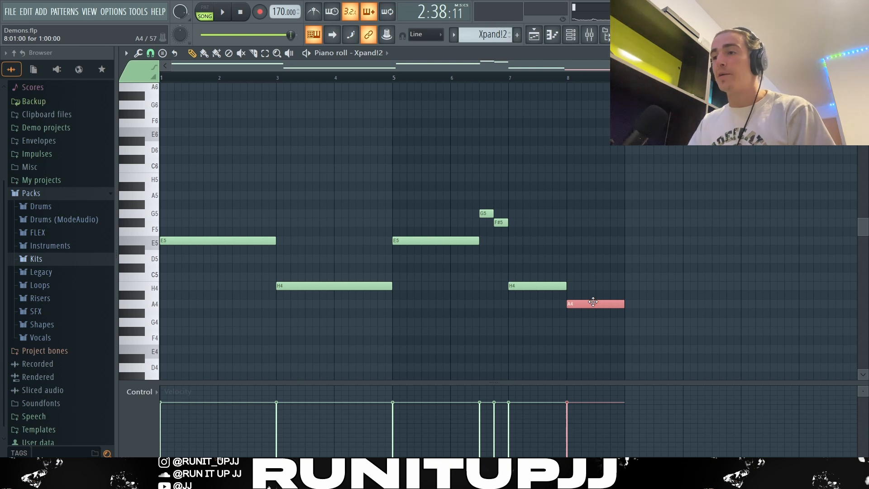
{"action": "left_click", "coordinate": [697, 254]}
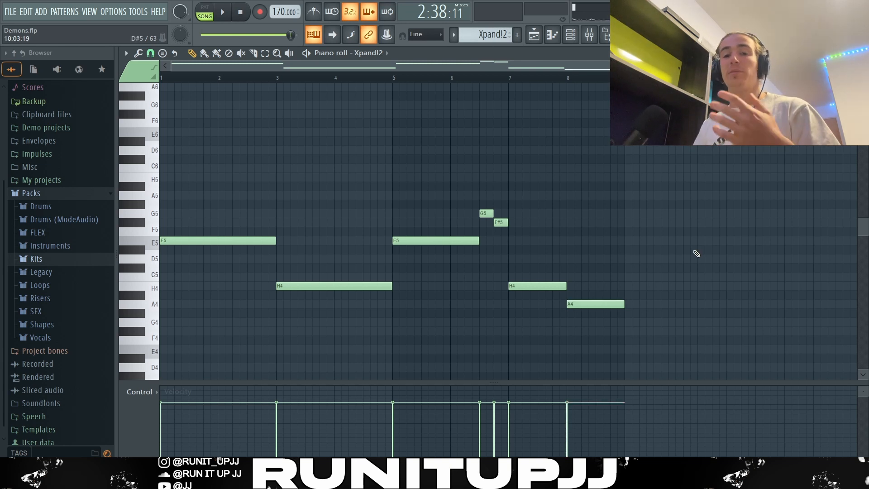
{"action": "key", "text": "space"}
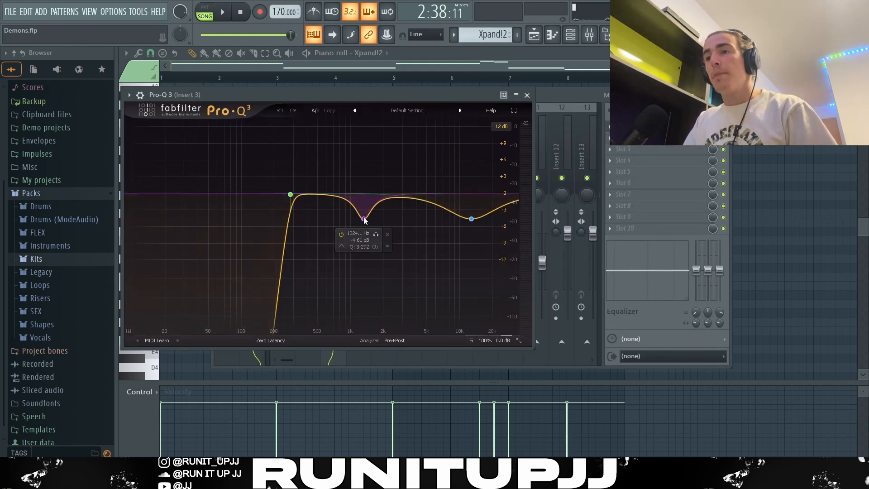
Review the Kontakt 7 #3 melody notes, close the audio clip settings and play the arrangement
{"action": "mouse_move", "coordinate": [470, 223]}
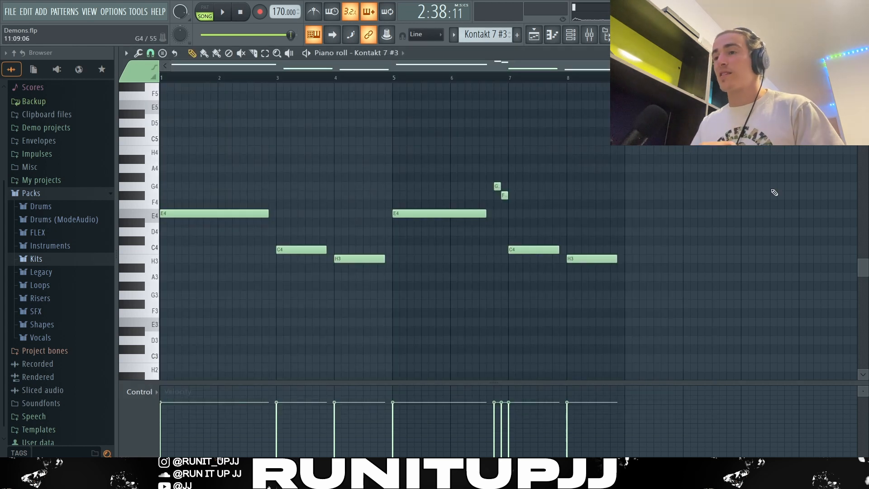
{"action": "left_click_drag", "start_coordinate": [640, 297], "coordinate": [216, 209]}
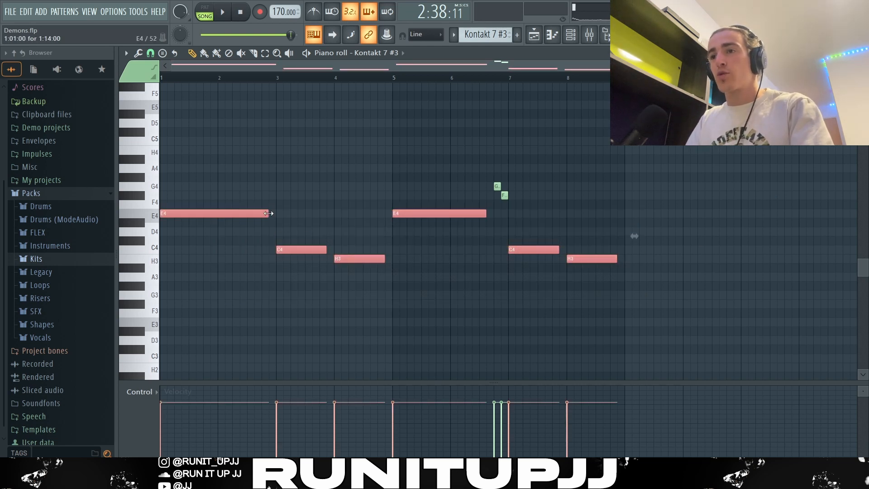
{"action": "left_click_drag", "start_coordinate": [269, 213], "coordinate": [270, 213]}
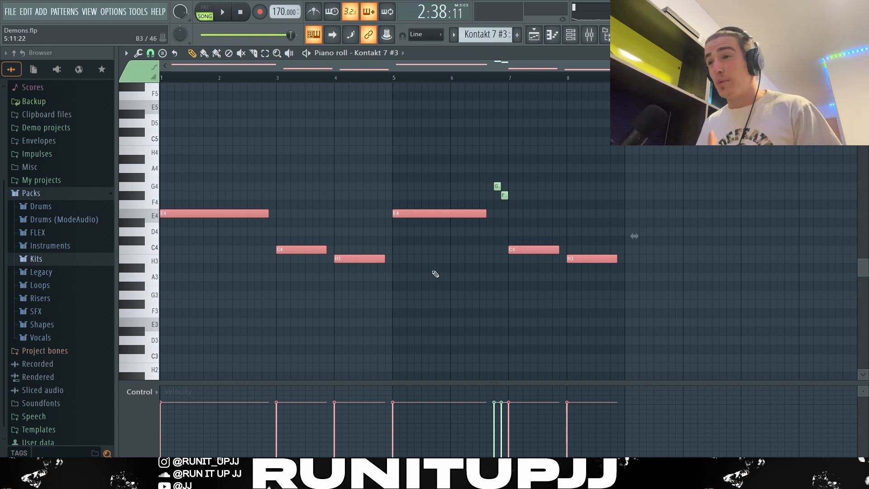
{"action": "left_click_drag", "start_coordinate": [489, 176], "coordinate": [524, 209]}
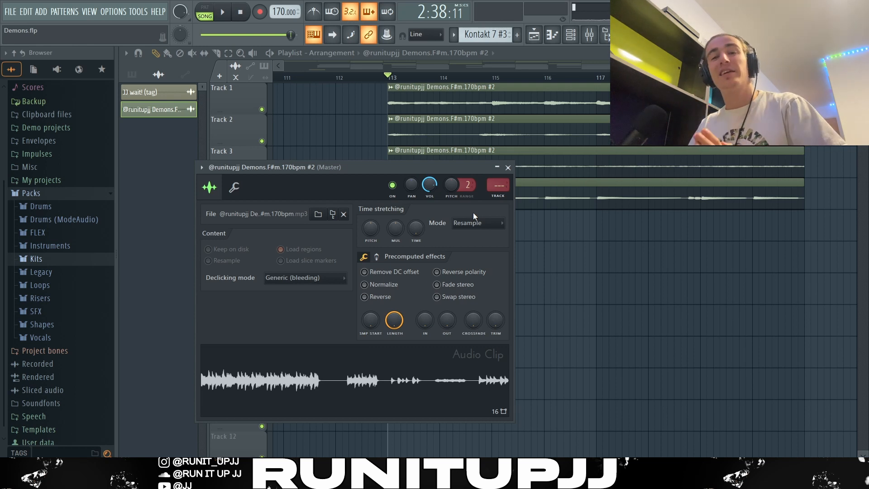
{"action": "key", "text": "Escape"}
{"action": "key", "text": "space"}
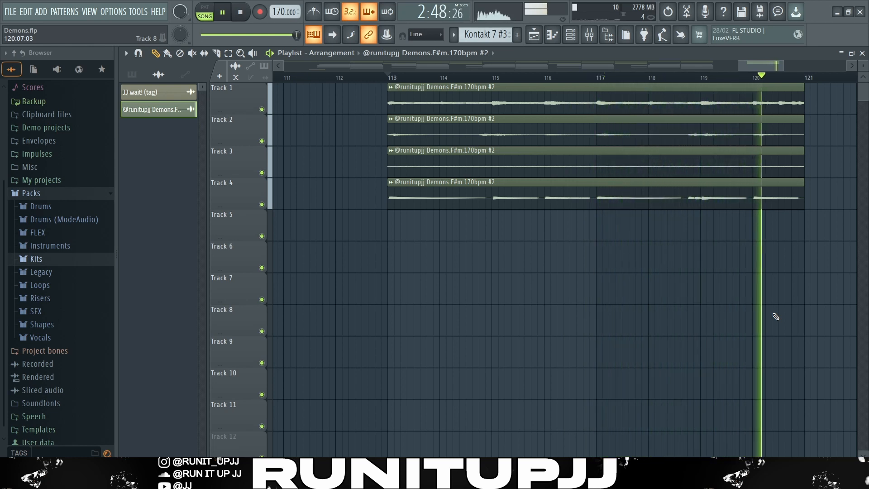
{"action": "key", "text": "space"}
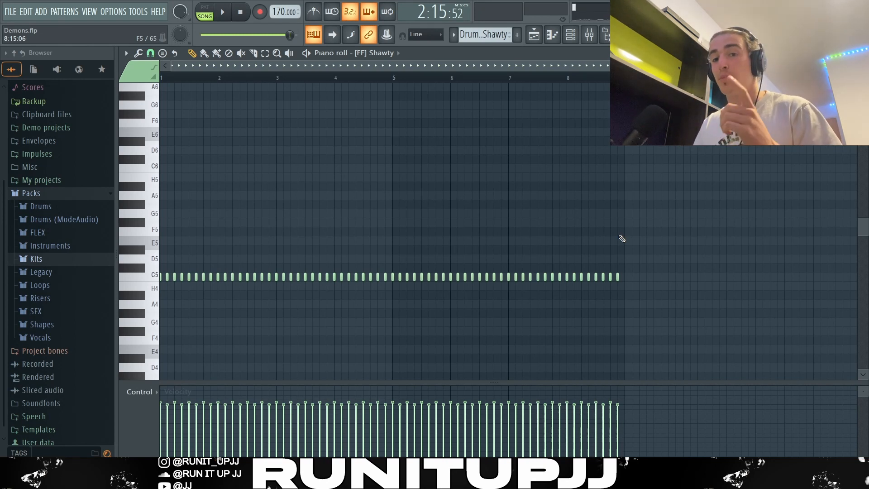
Zoom into the Shawty hi-hat pattern to inspect its note spacing, undoing a stray note click
{"action": "scroll", "coordinate": [138, 288], "scroll_direction": "up", "scroll_amount": 5}
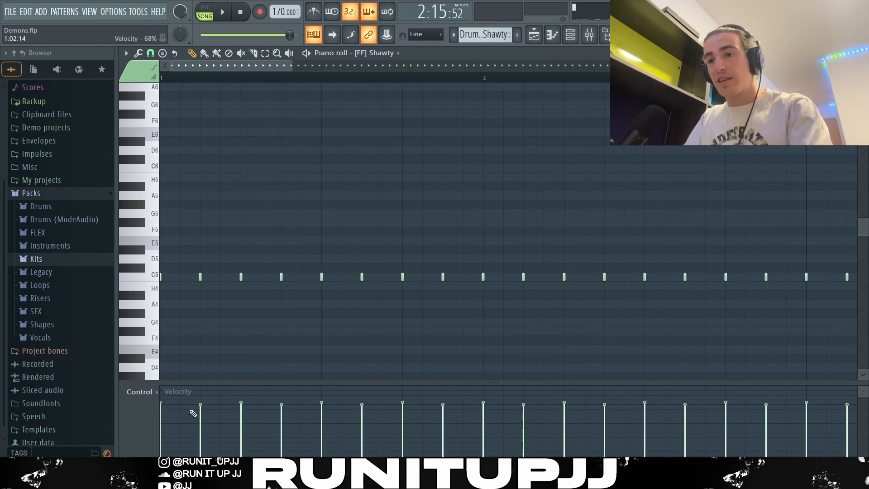
{"action": "left_click", "coordinate": [201, 277]}
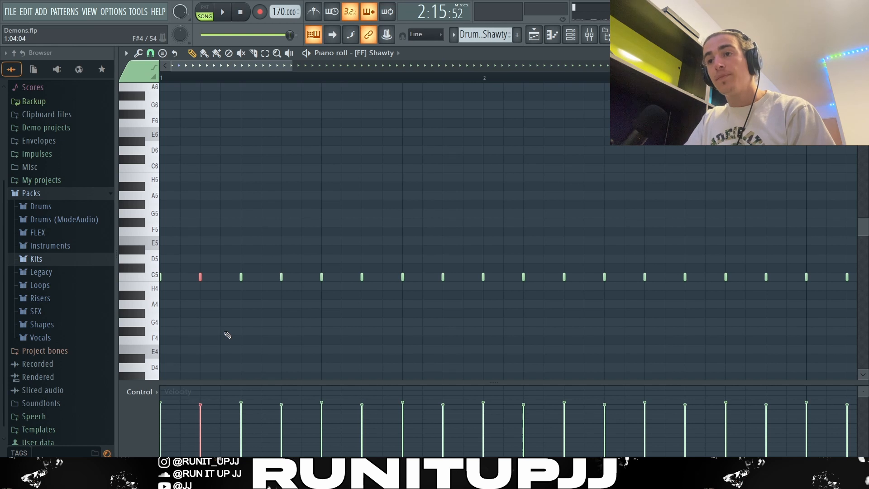
{"action": "key", "text": "ctrl+z"}
{"action": "scroll", "coordinate": [228, 334], "scroll_direction": "down", "scroll_amount": 3}
{"action": "scroll", "coordinate": [224, 332], "scroll_direction": "down", "scroll_amount": 3}
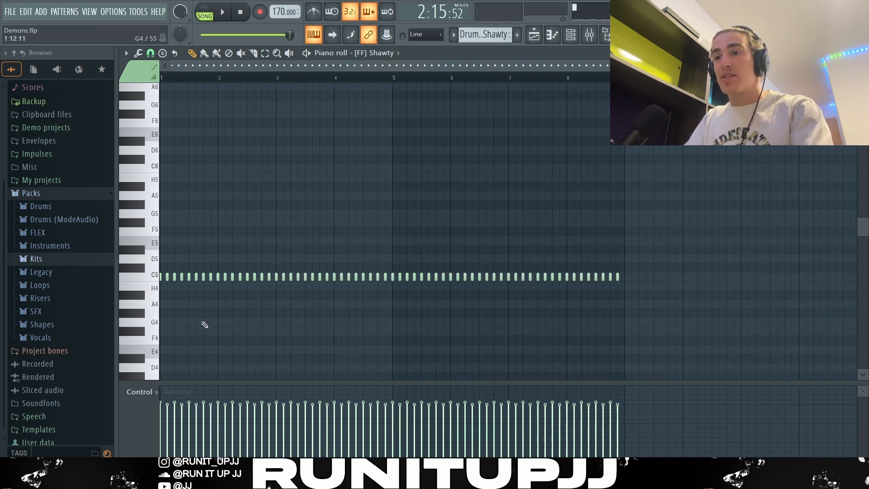
{"action": "left_click_drag", "start_coordinate": [176, 81], "coordinate": [107, 94]}
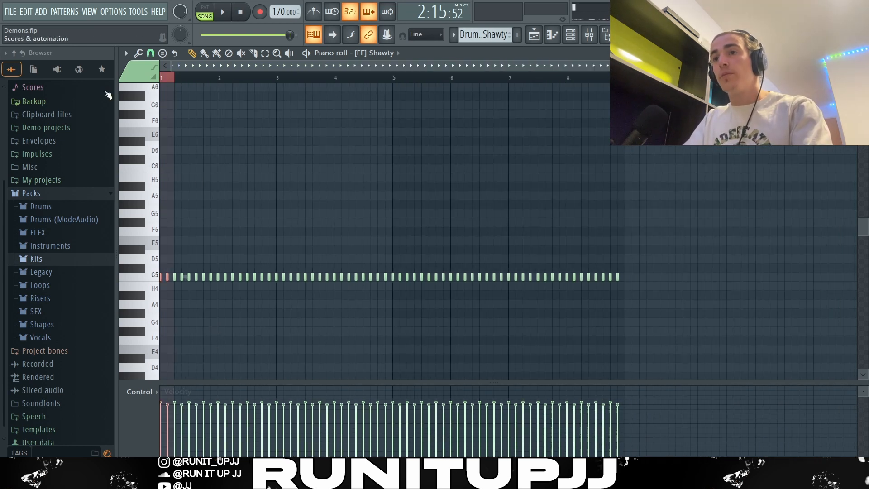
{"action": "left_click_drag", "start_coordinate": [176, 80], "coordinate": [626, 79]}
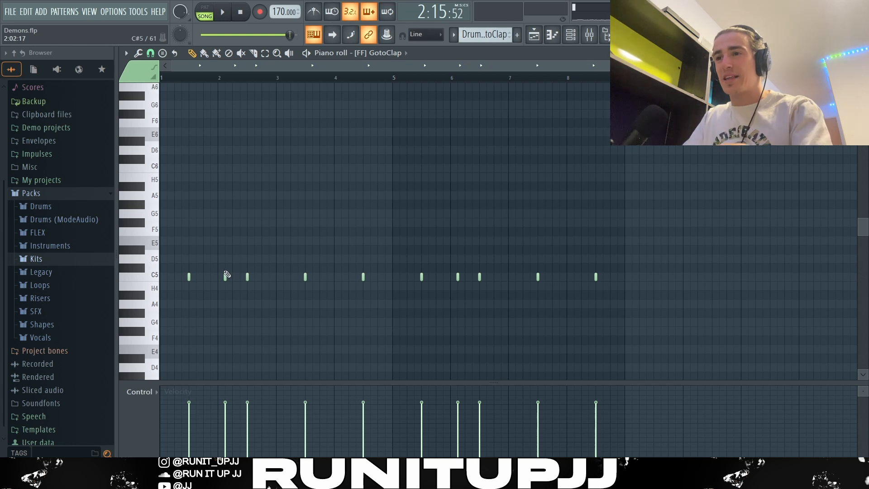
Inspect the GotoClap clap pattern's notes and play it back
{"action": "left_click_drag", "start_coordinate": [220, 265], "coordinate": [268, 299]}
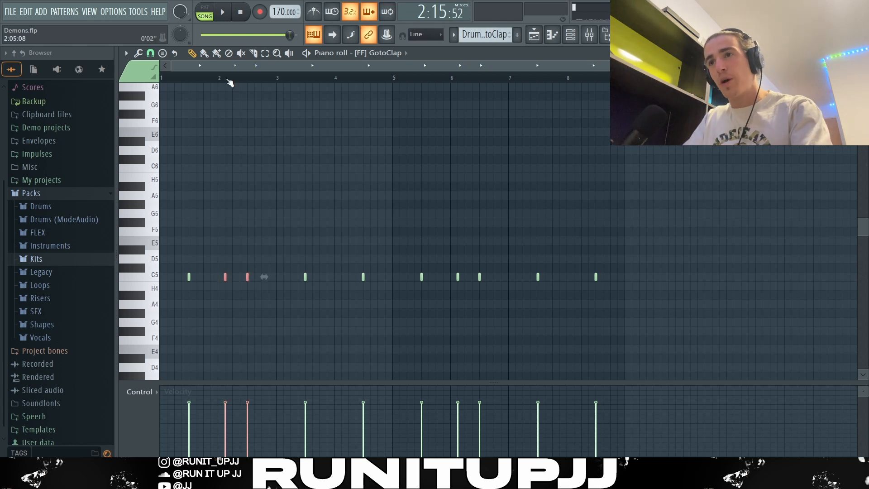
{"action": "left_click", "coordinate": [225, 277]}
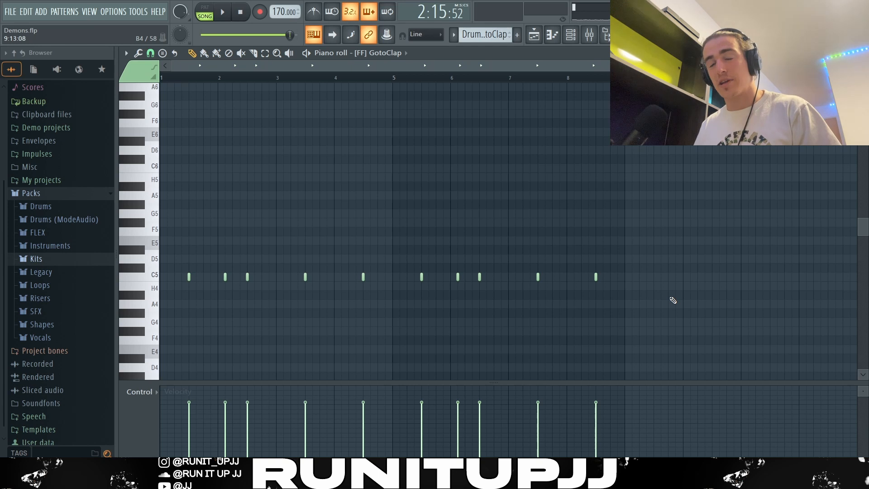
{"action": "key", "text": "space"}
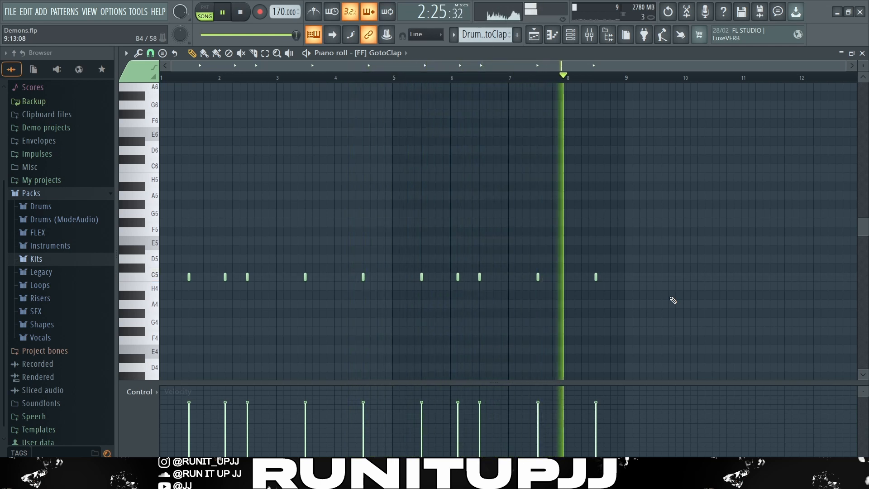
{"action": "key", "text": "space"}
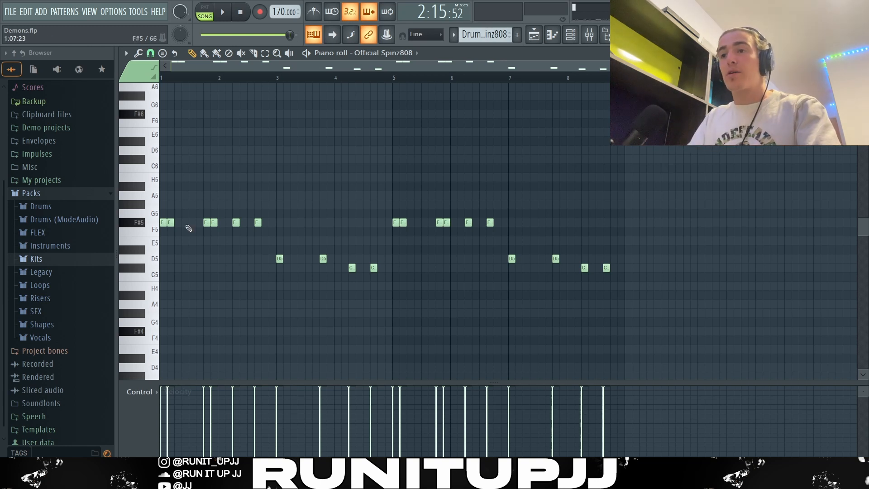
Inspect the Spinz808 808 pattern's note groups and play it back
{"action": "left_click_drag", "start_coordinate": [186, 226], "coordinate": [133, 234]}
{"action": "left_click_drag", "start_coordinate": [201, 213], "coordinate": [219, 231]}
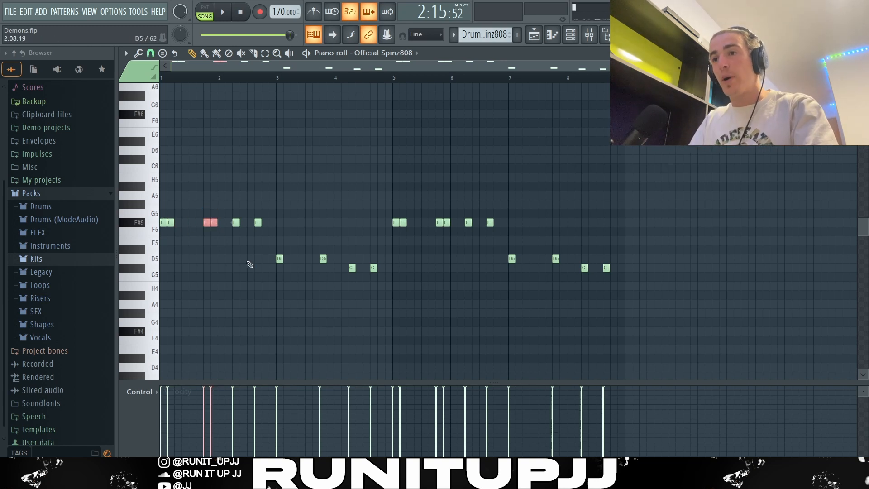
{"action": "left_click_drag", "start_coordinate": [264, 254], "coordinate": [382, 299]}
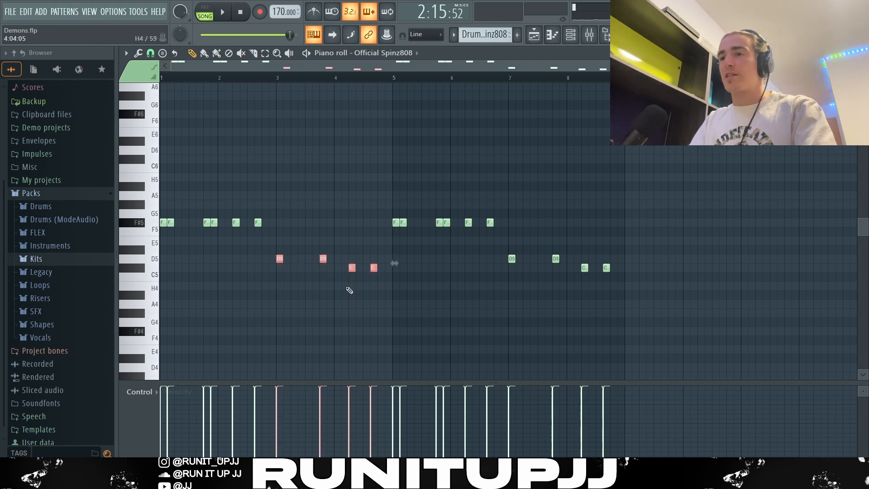
{"action": "left_click", "coordinate": [469, 375], "text": "ctrl"}
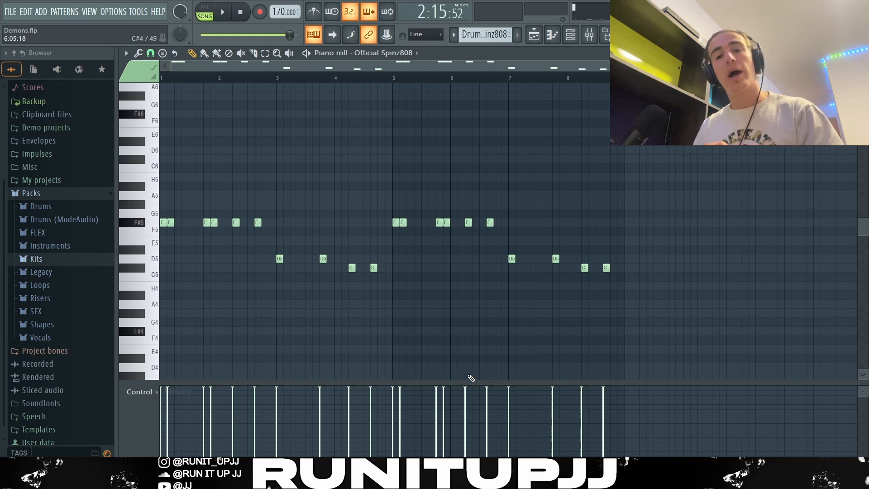
{"action": "key", "text": "ctrl+a"}
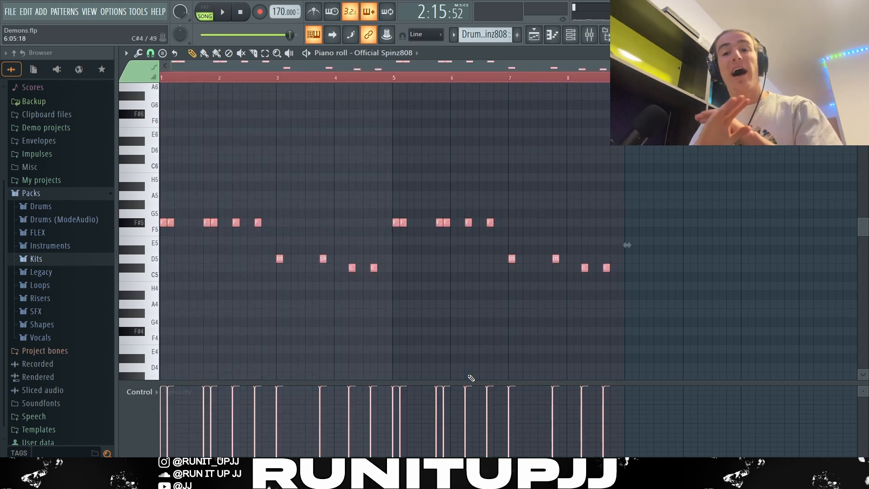
{"action": "scroll", "coordinate": [478, 359], "scroll_direction": "down", "scroll_amount": 3}
{"action": "scroll", "coordinate": [478, 360], "scroll_direction": "up", "scroll_amount": 3}
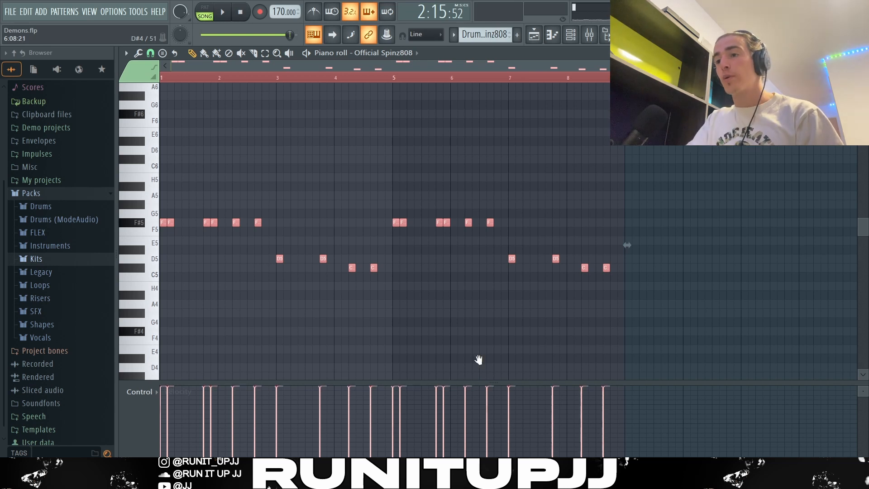
{"action": "scroll", "coordinate": [479, 359], "scroll_direction": "down", "scroll_amount": 4}
{"action": "scroll", "coordinate": [478, 360], "scroll_direction": "up", "scroll_amount": 4}
{"action": "scroll", "coordinate": [479, 360], "scroll_direction": "down", "scroll_amount": 4}
{"action": "scroll", "coordinate": [479, 359], "scroll_direction": "up", "scroll_amount": 2}
{"action": "scroll", "coordinate": [478, 360], "scroll_direction": "up", "scroll_amount": 1}
{"action": "scroll", "coordinate": [479, 360], "scroll_direction": "down", "scroll_amount": 4}
{"action": "scroll", "coordinate": [479, 360], "scroll_direction": "up", "scroll_amount": 3}
{"action": "scroll", "coordinate": [478, 360], "scroll_direction": "down", "scroll_amount": 3}
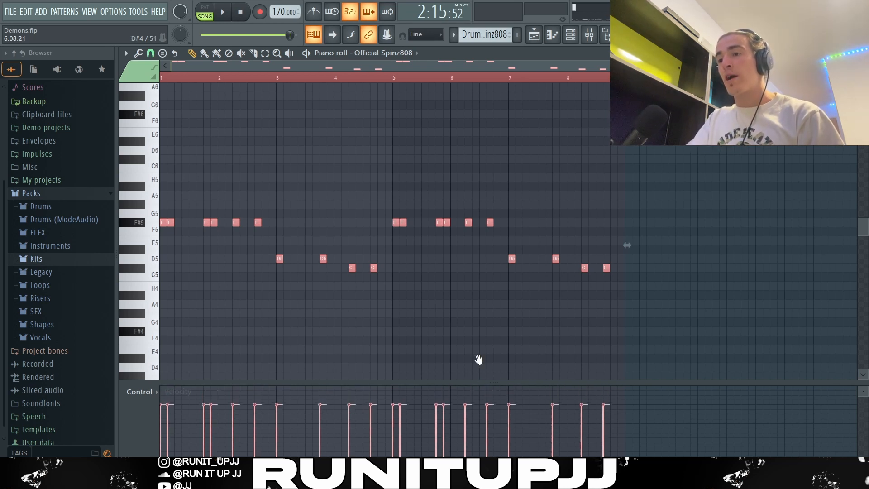
{"action": "scroll", "coordinate": [478, 360], "scroll_direction": "up", "scroll_amount": 4}
{"action": "scroll", "coordinate": [479, 359], "scroll_direction": "down", "scroll_amount": 1}
{"action": "scroll", "coordinate": [478, 359], "scroll_direction": "up", "scroll_amount": 2}
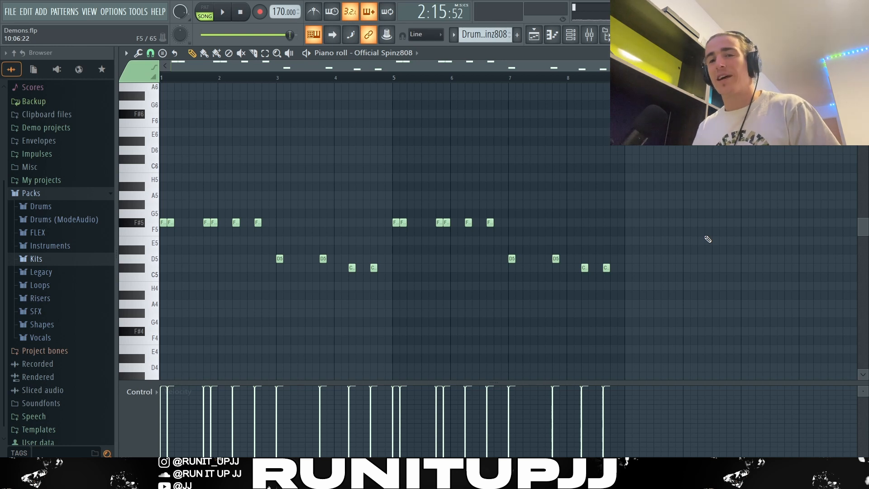
{"action": "key", "text": "space"}
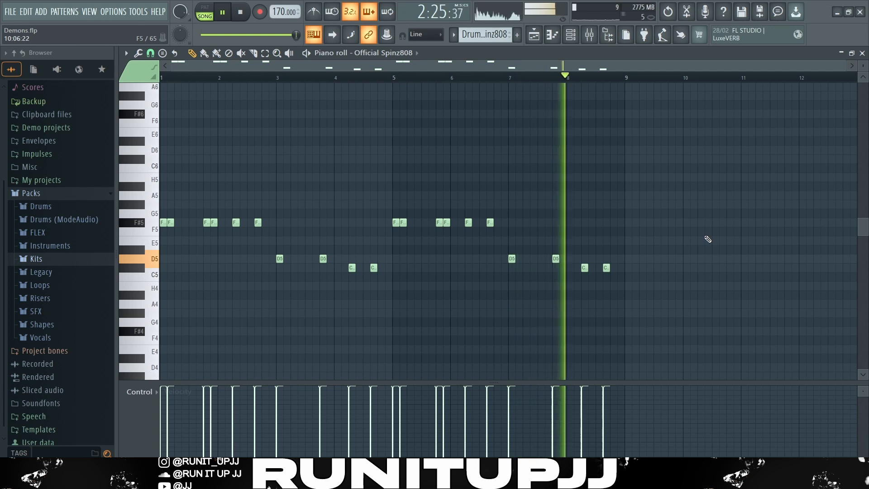
{"action": "key", "text": "space"}
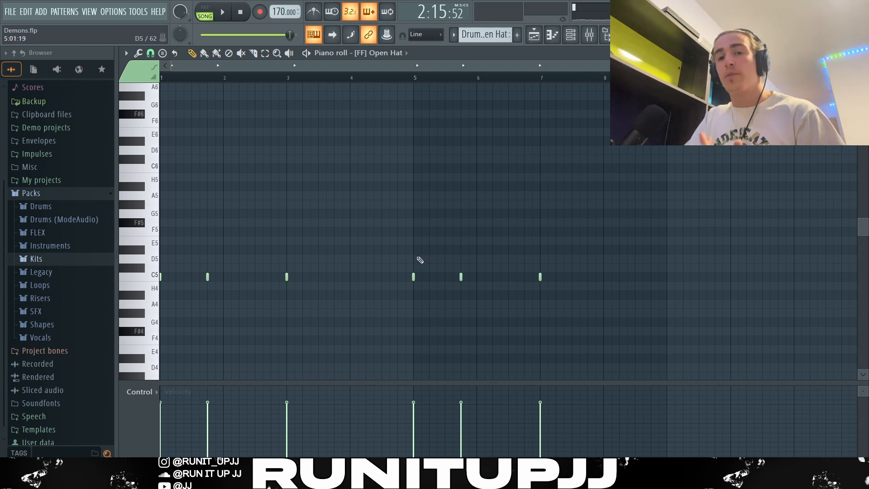
Inspect the Open Hat pattern, then open the playlist and play the drum arrangement
{"action": "left_click_drag", "start_coordinate": [203, 274], "coordinate": [215, 285]}
{"action": "left_click_drag", "start_coordinate": [447, 276], "coordinate": [487, 290]}
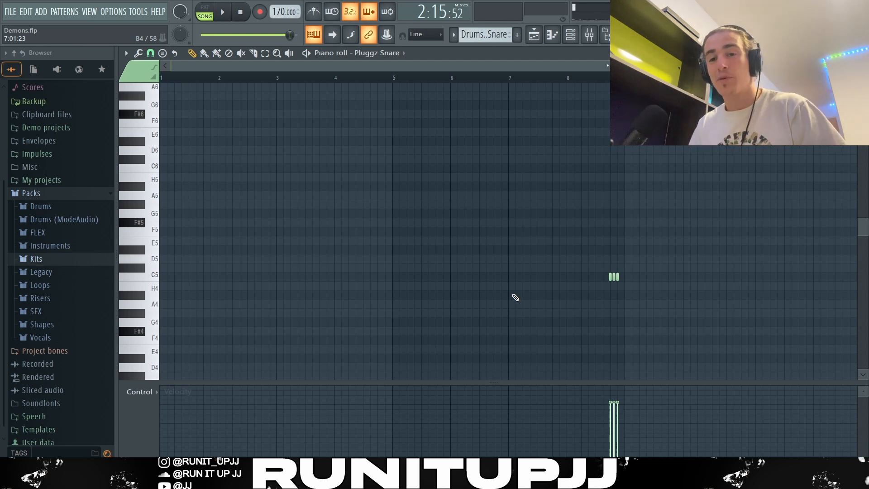
{"action": "key", "text": "F5"}
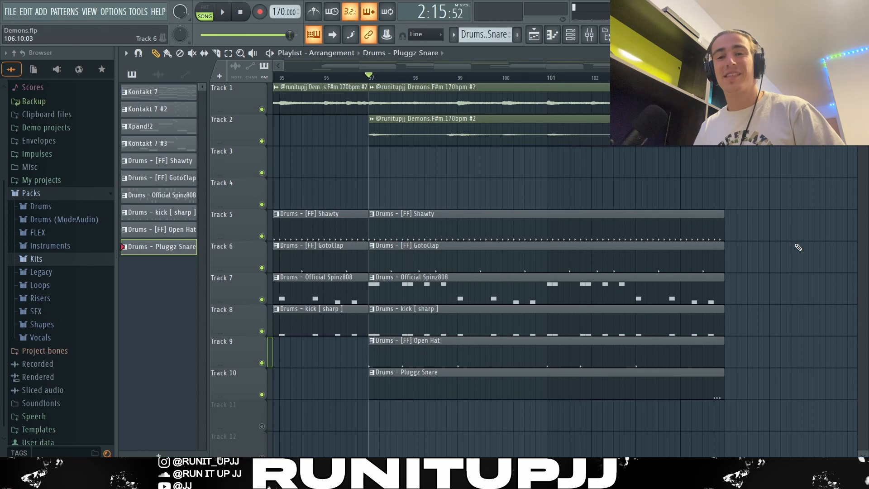
{"action": "key", "text": "space"}
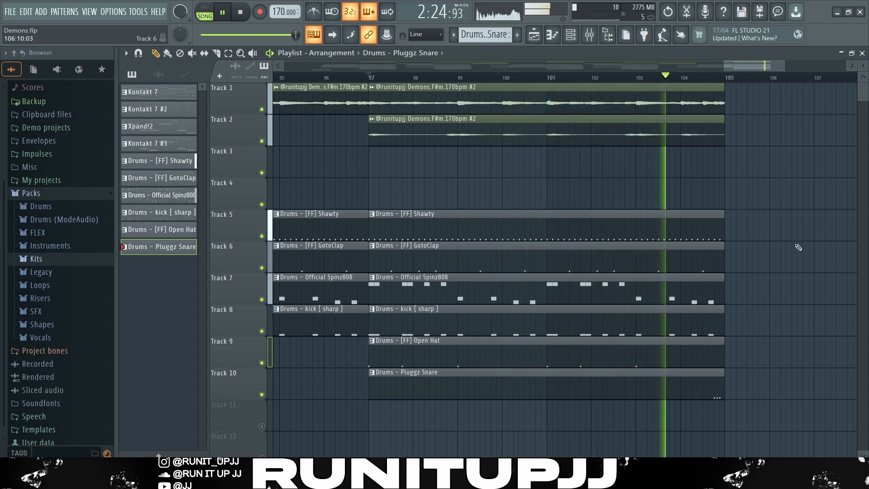
{"action": "key", "text": "space"}
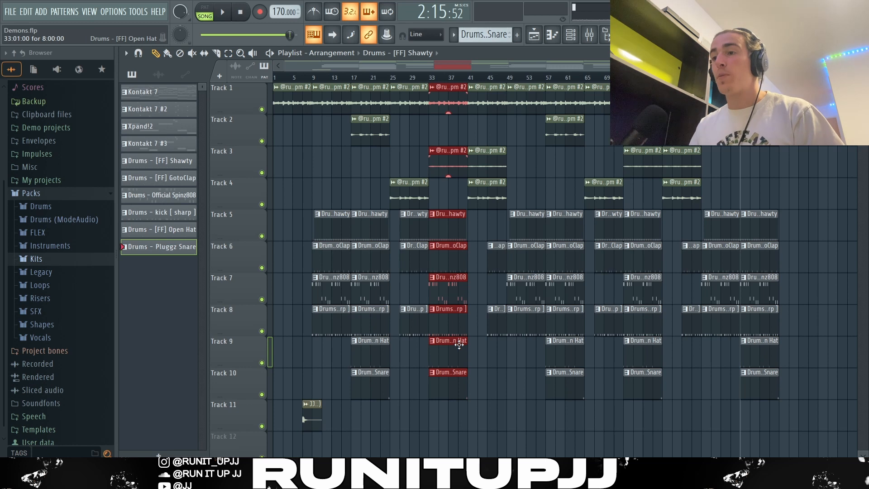
Select groups of clips across the playlist arrangement to review the song structure
{"action": "key", "text": "ctrl+Right"}
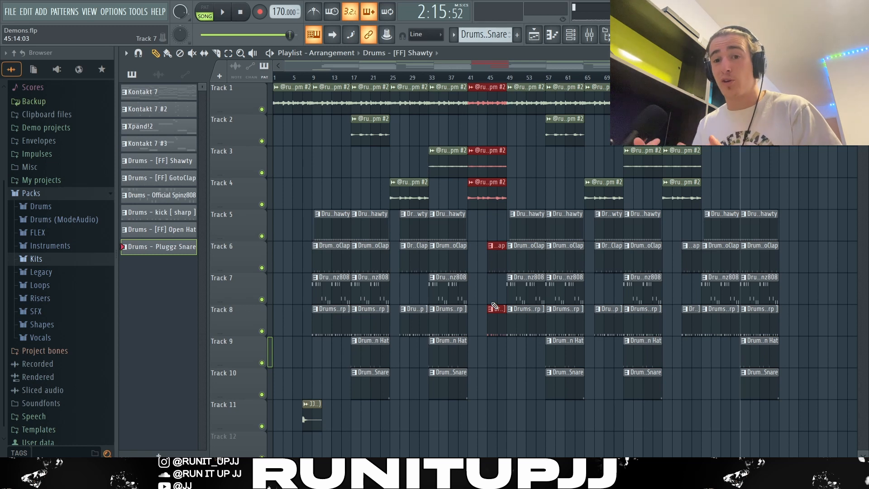
{"action": "left_click", "coordinate": [500, 422]}
{"action": "left_click_drag", "start_coordinate": [500, 422], "coordinate": [330, 85]}
{"action": "left_click_drag", "start_coordinate": [525, 102], "coordinate": [693, 410]}
{"action": "left_click_drag", "start_coordinate": [826, 444], "coordinate": [722, 98]}
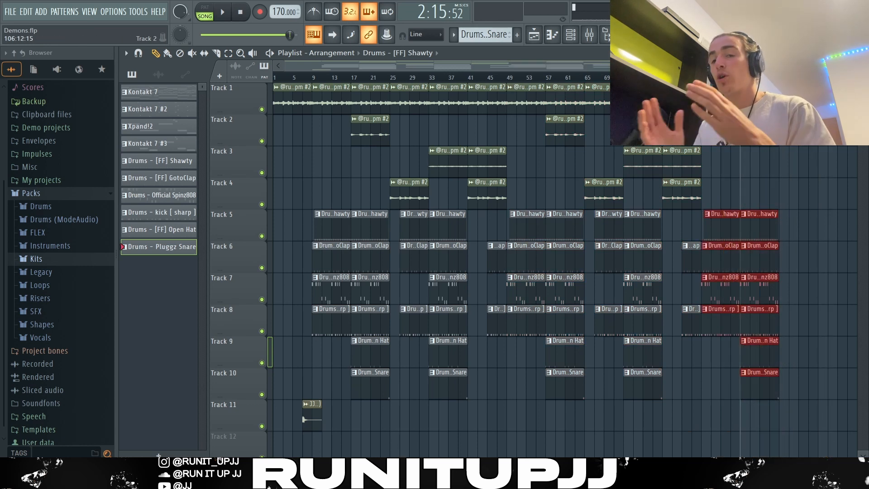